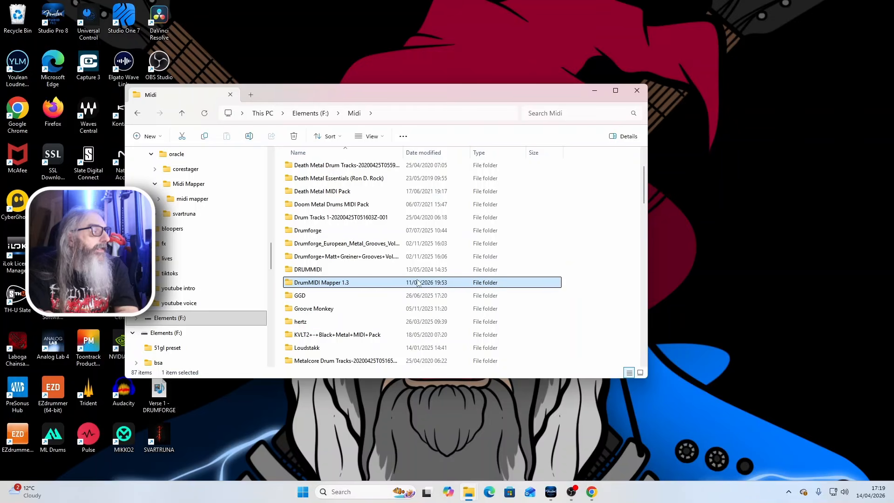
# - Open the DrumMIDI Mapper 1.3 folder inside the Midi folder and launch the DrumMIDI Mapper application
pyautogui.click(353, 283)
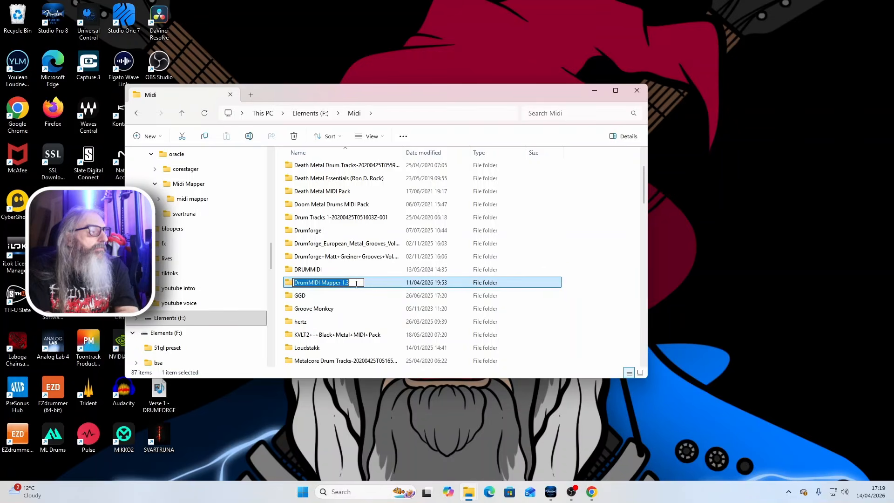
pyautogui.click(388, 285)
pyautogui.scroll(2, 374, 278)
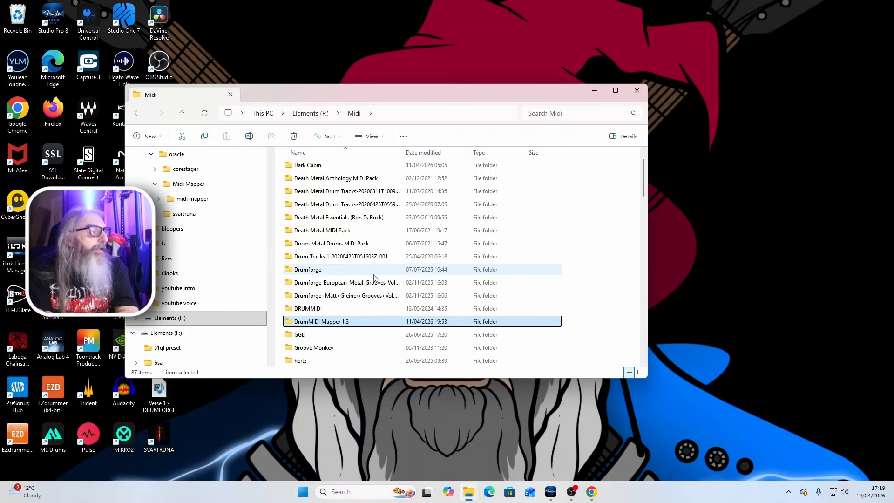
pyautogui.scroll(-7, 377, 279)
pyautogui.scroll(-2, 377, 278)
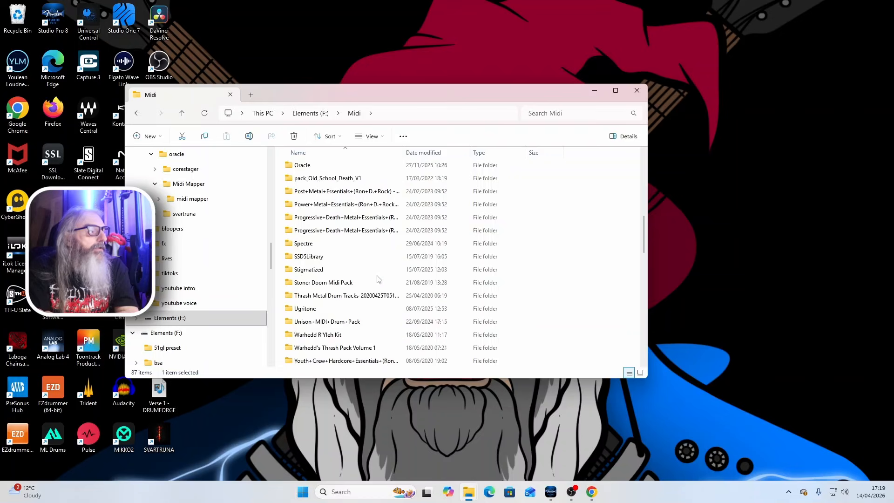
pyautogui.scroll(8, 377, 278)
pyautogui.scroll(1, 377, 279)
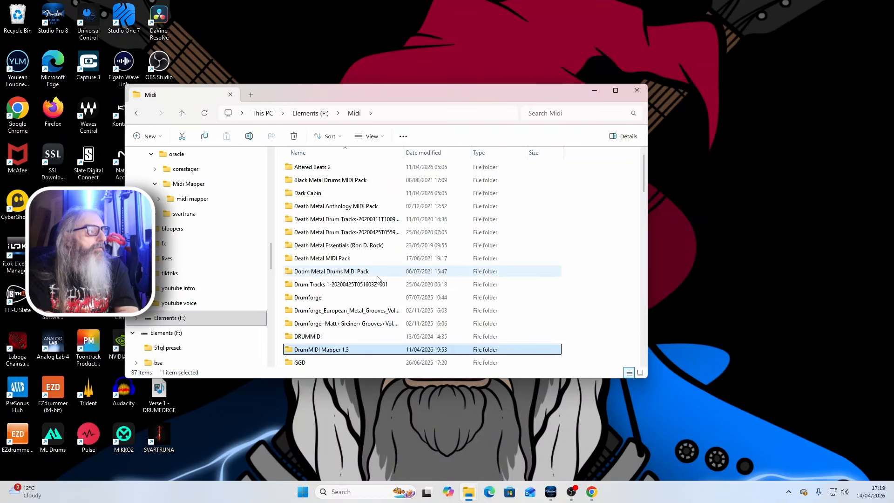
pyautogui.scroll(-3, 377, 278)
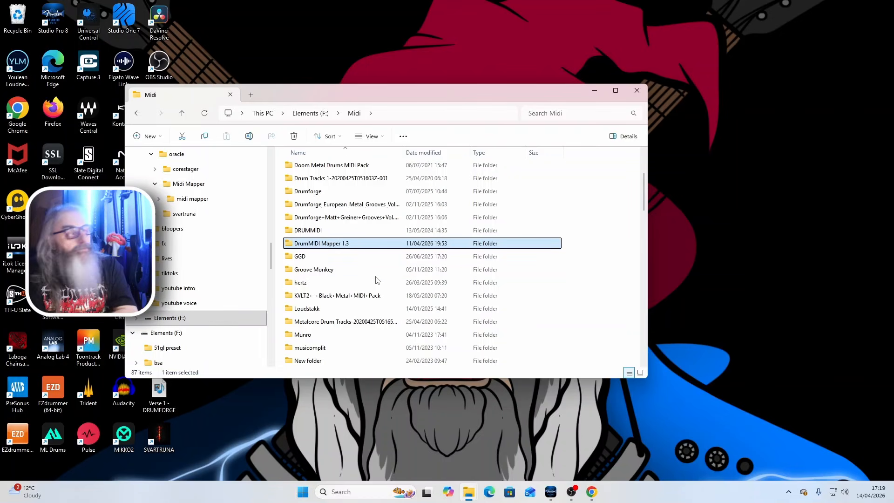
pyautogui.doubleClick(380, 245)
pyautogui.doubleClick(333, 195)
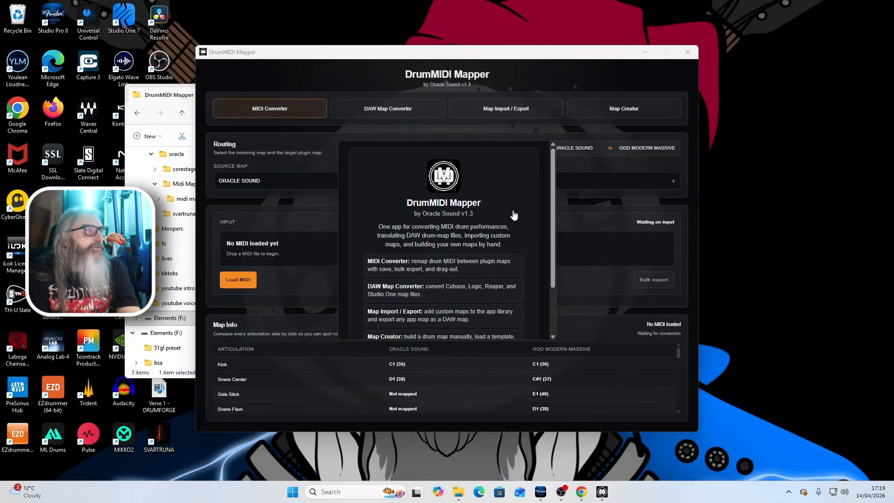
# - Read through the welcome overview of the four DrumMIDI Mapper tools and dismiss it
pyautogui.scroll(-2, 514, 215)
pyautogui.scroll(2, 508, 228)
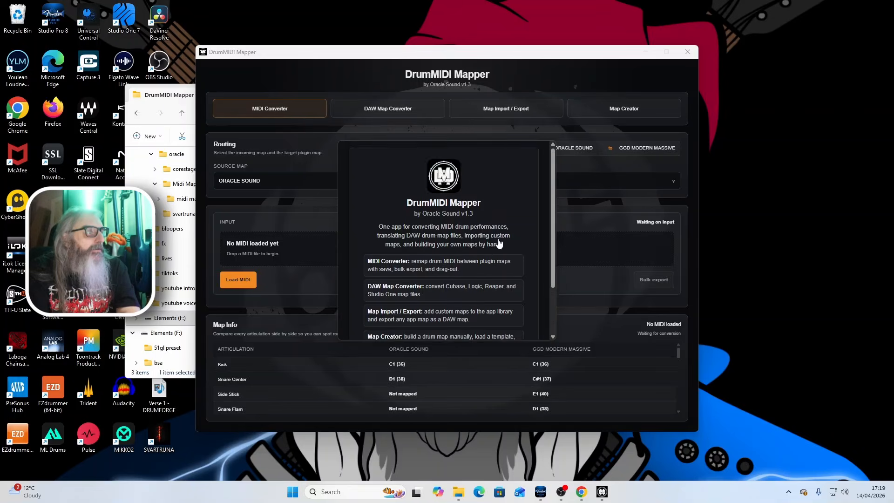
pyautogui.scroll(-2, 498, 242)
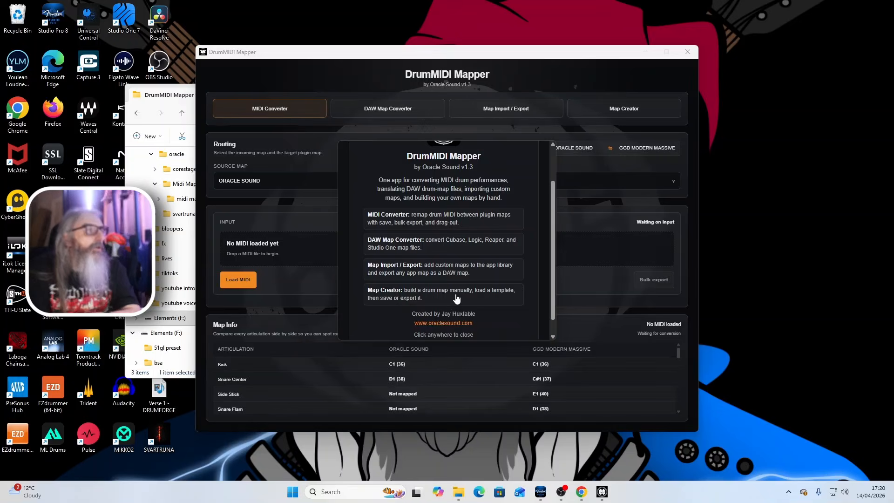
pyautogui.scroll(2, 539, 228)
pyautogui.click(452, 228)
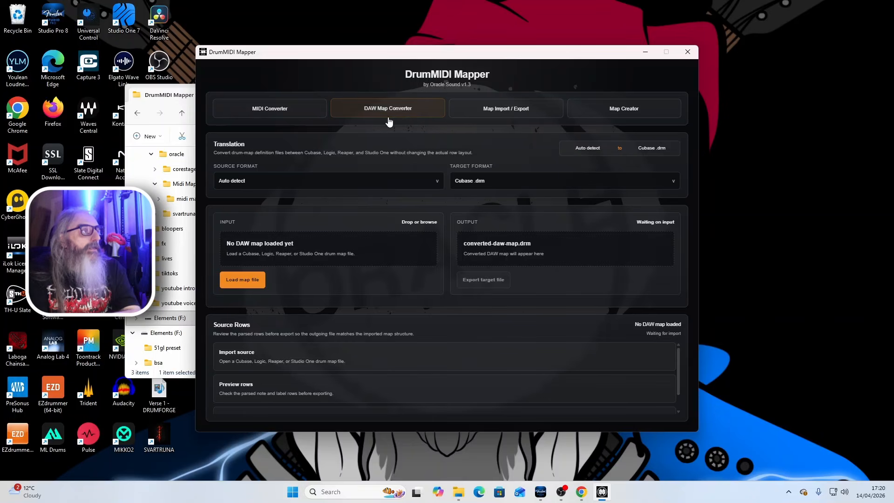
# - Look over the DAW Map Converter's source formats and the Map Import / Export and Map Creator pages, ending back at the MIDI Converter
pyautogui.click(303, 182)
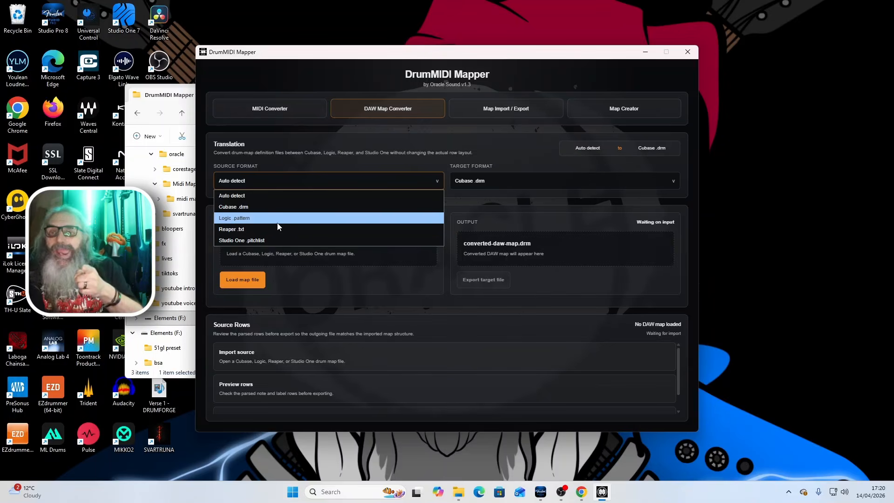
pyautogui.click(500, 120)
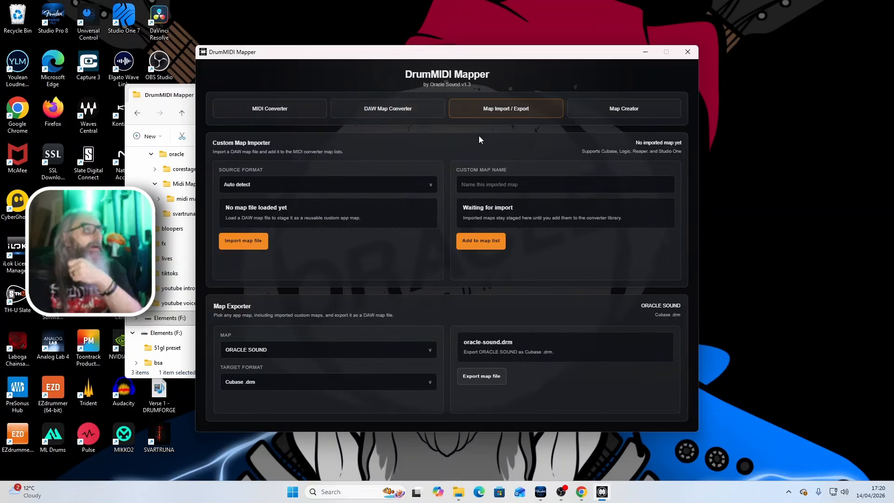
pyautogui.click(623, 114)
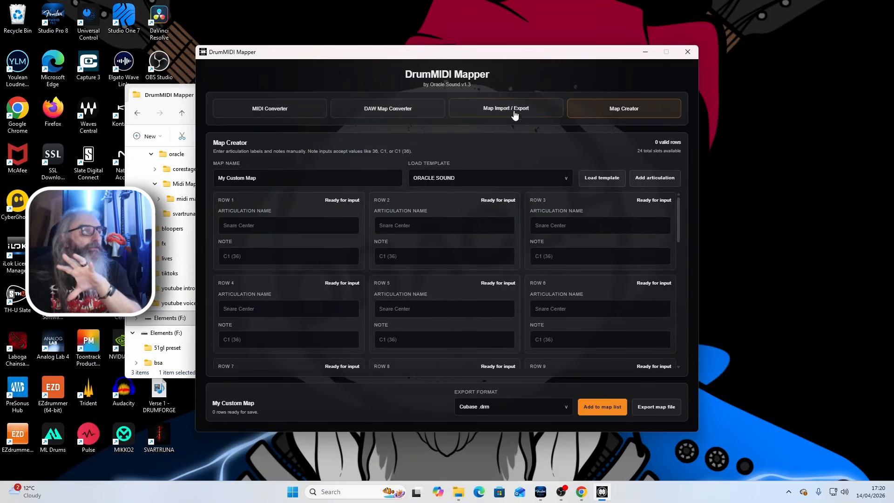
pyautogui.click(300, 114)
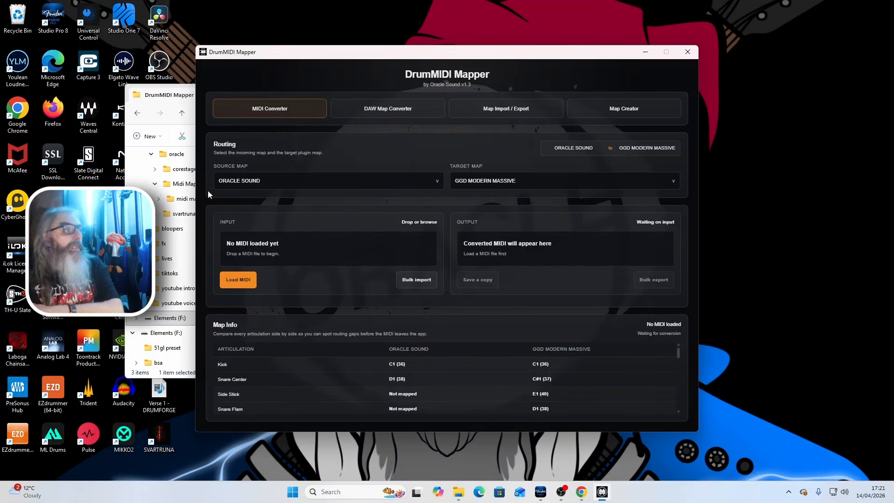
# - Examine the MIDI Converter's source map choices through to the end of the list to see which drum plugins are supported
pyautogui.click(279, 181)
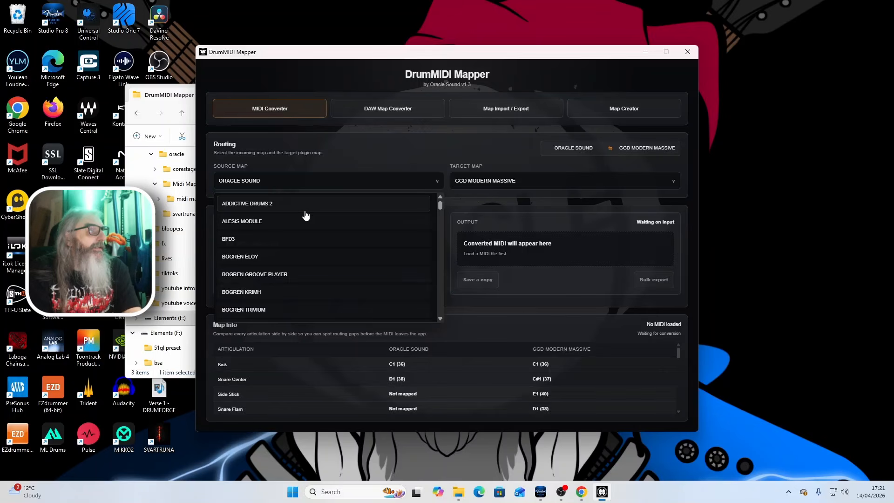
pyautogui.scroll(-2, 304, 213)
pyautogui.scroll(-9, 310, 254)
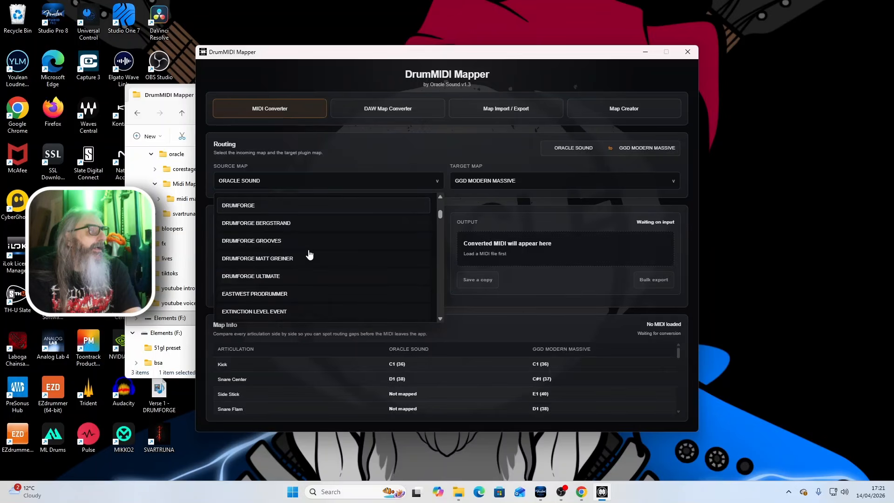
pyautogui.scroll(-5, 309, 254)
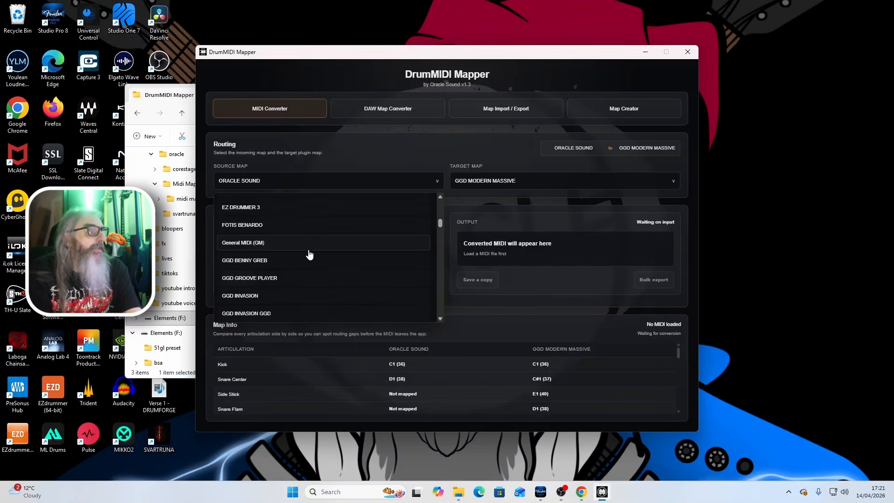
pyautogui.scroll(-10, 310, 254)
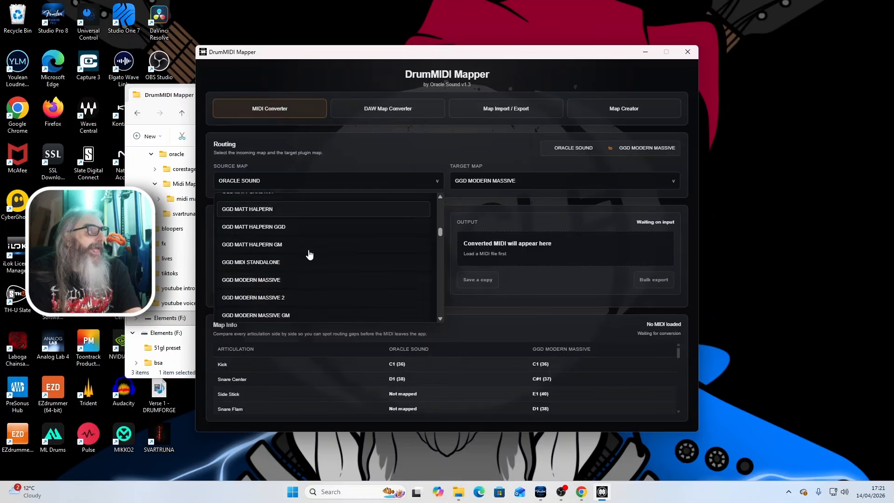
pyautogui.scroll(20, 309, 253)
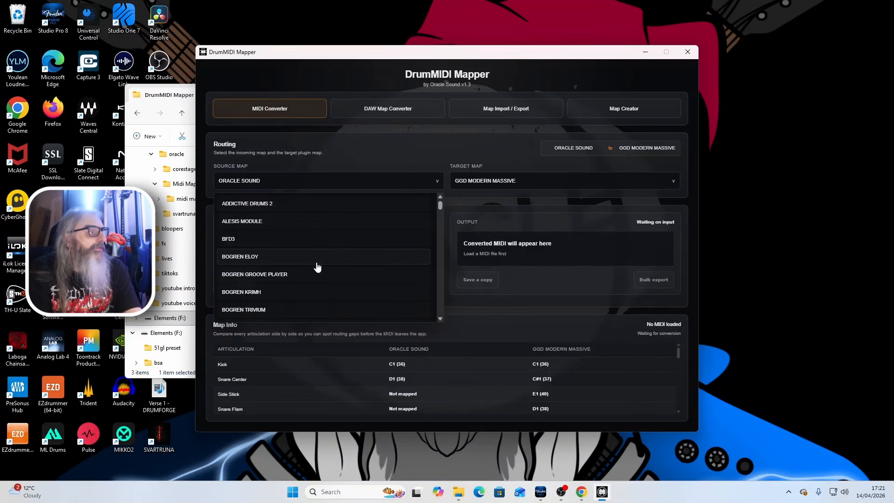
pyautogui.scroll(-3, 312, 274)
pyautogui.scroll(-5, 311, 275)
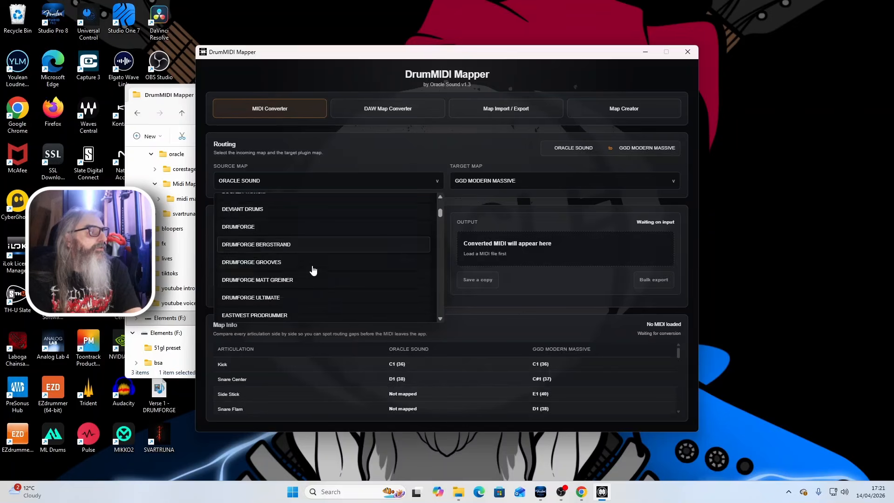
pyautogui.scroll(-1, 312, 270)
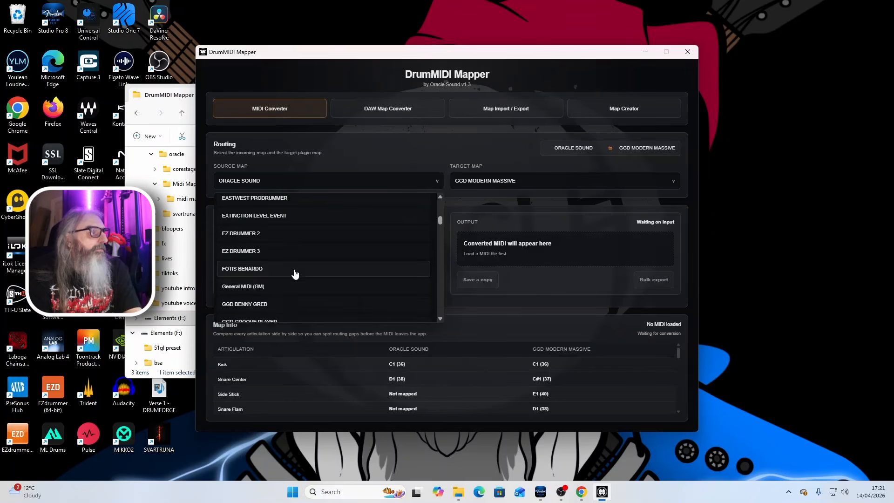
pyautogui.scroll(-2, 298, 277)
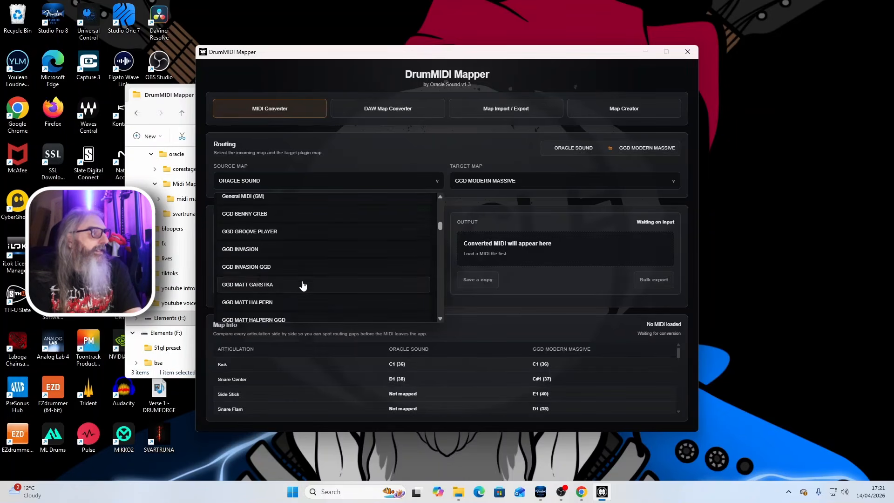
pyautogui.scroll(-2, 303, 286)
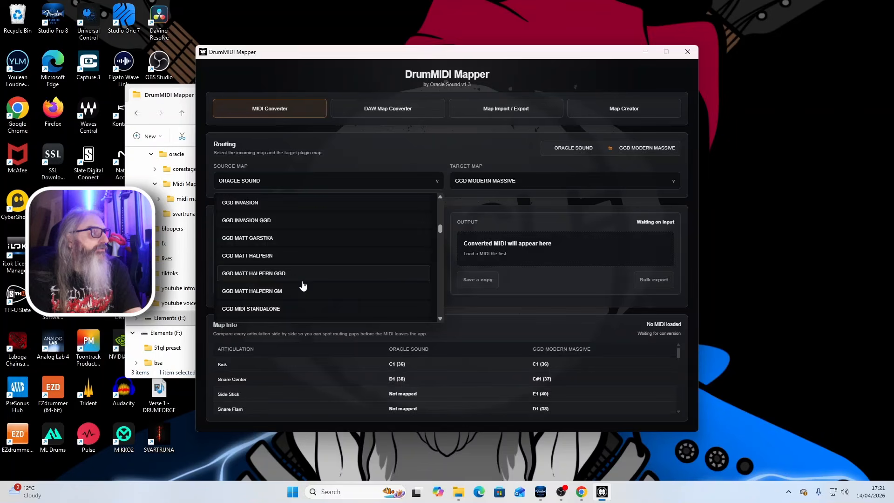
pyautogui.scroll(-4, 301, 285)
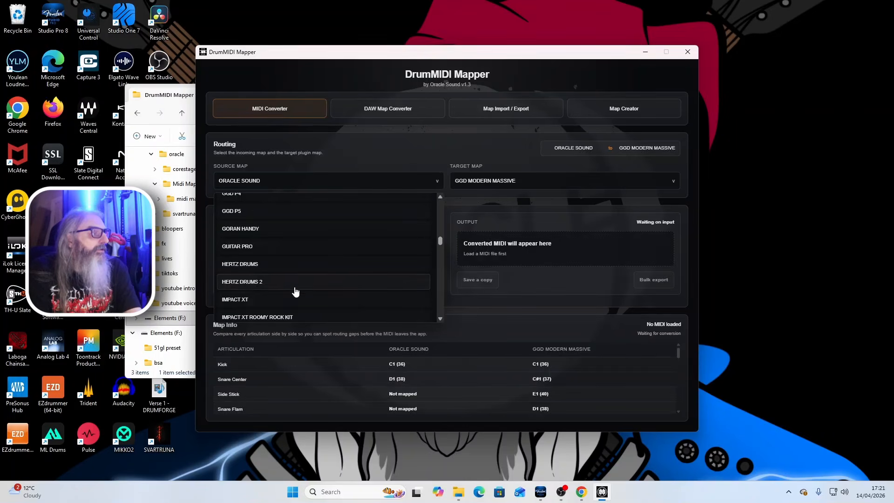
pyautogui.scroll(-2, 299, 303)
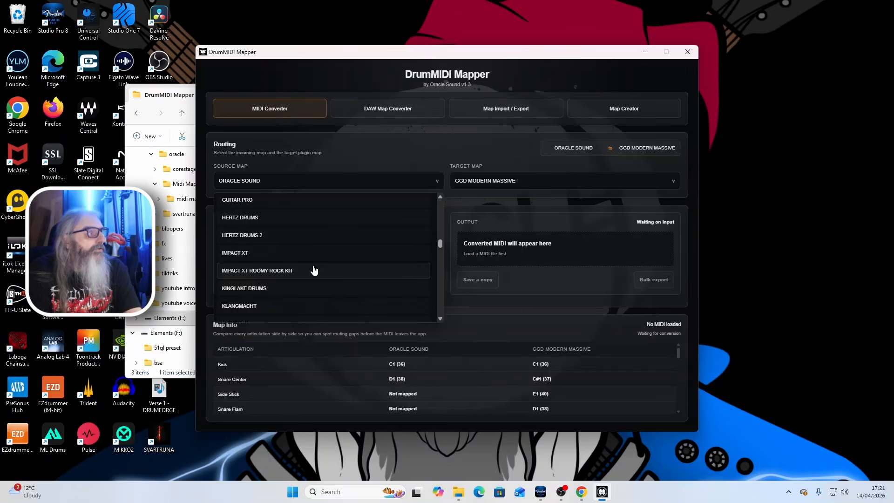
pyautogui.scroll(-2, 314, 270)
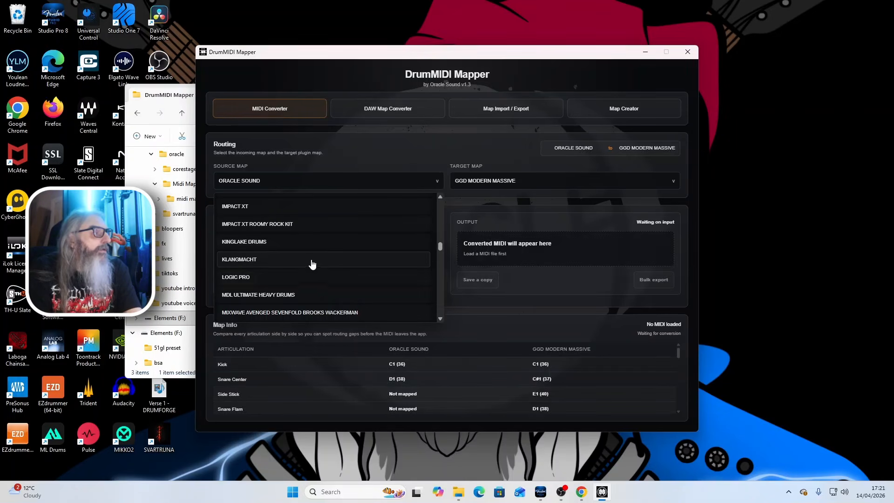
pyautogui.scroll(-2, 354, 268)
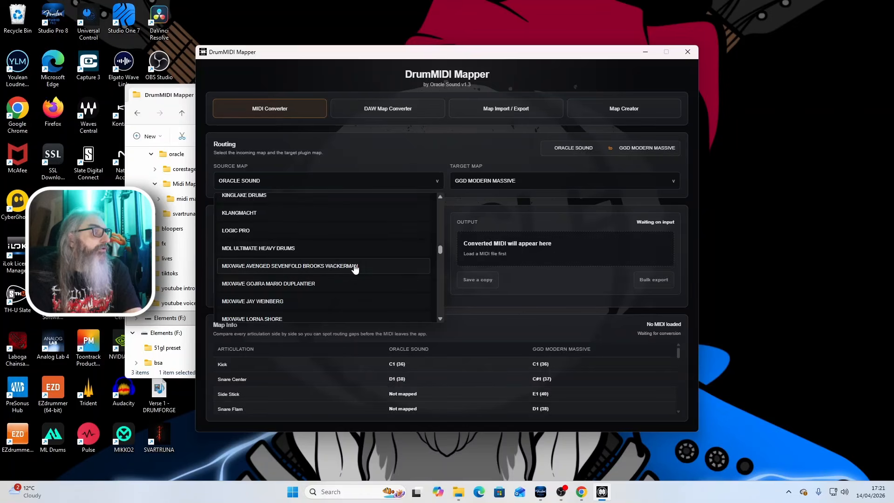
pyautogui.scroll(-4, 355, 268)
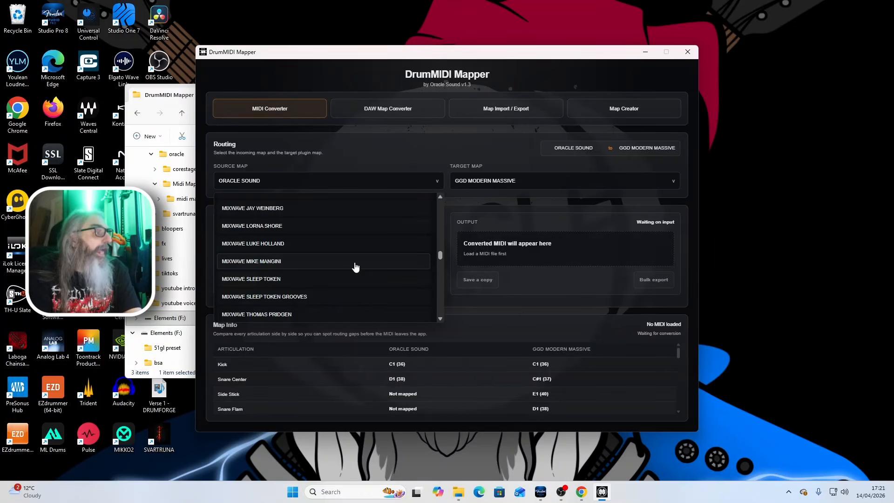
pyautogui.scroll(-6, 354, 267)
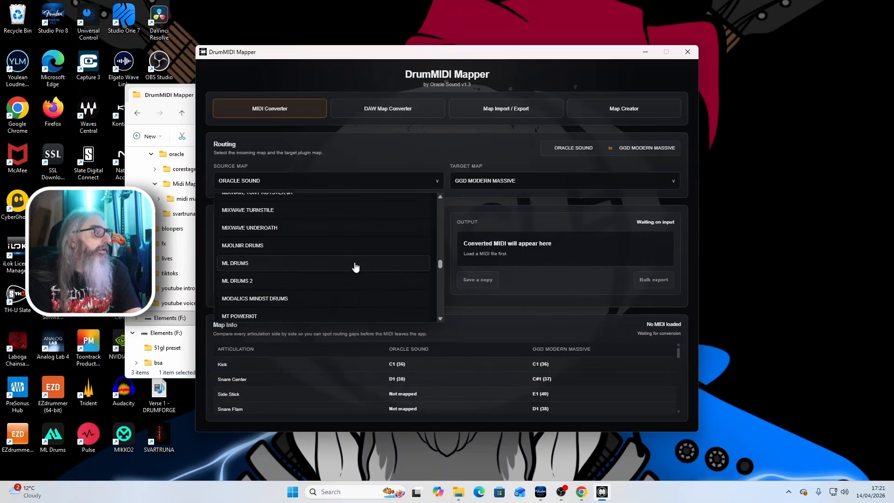
pyautogui.scroll(-2, 355, 267)
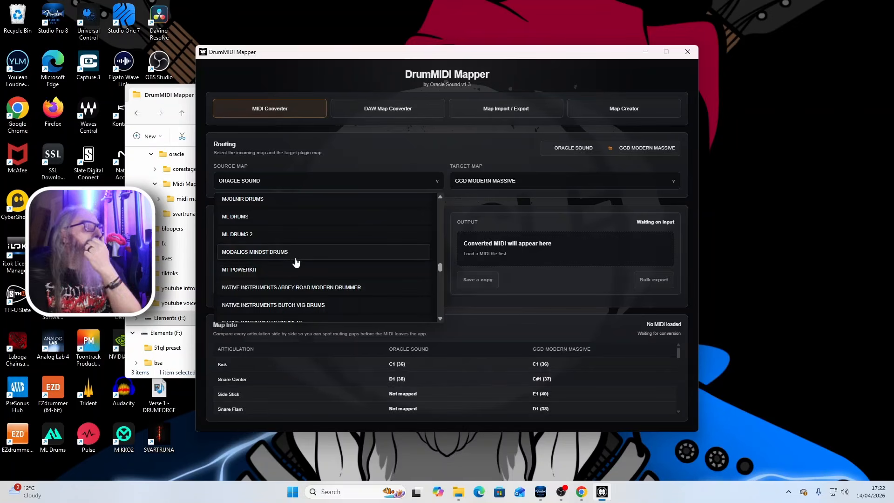
pyautogui.scroll(-5, 296, 262)
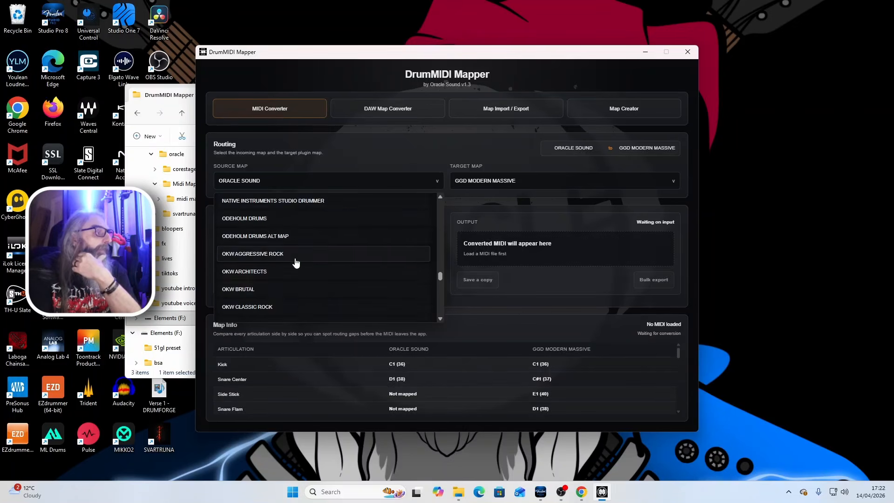
pyautogui.scroll(-12, 296, 262)
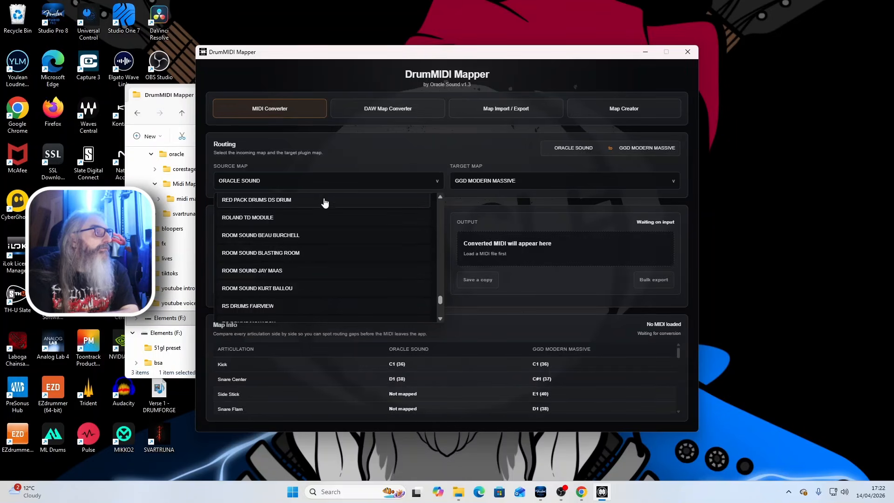
pyautogui.scroll(1, 321, 251)
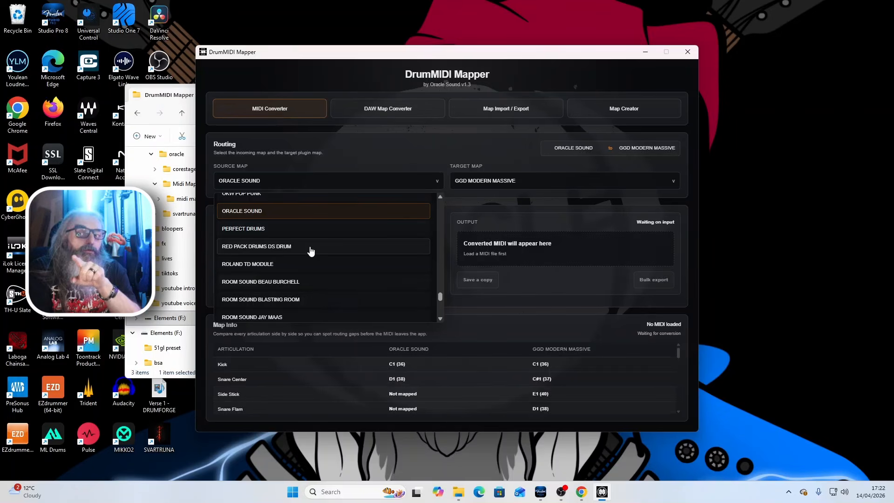
pyautogui.scroll(-3, 311, 251)
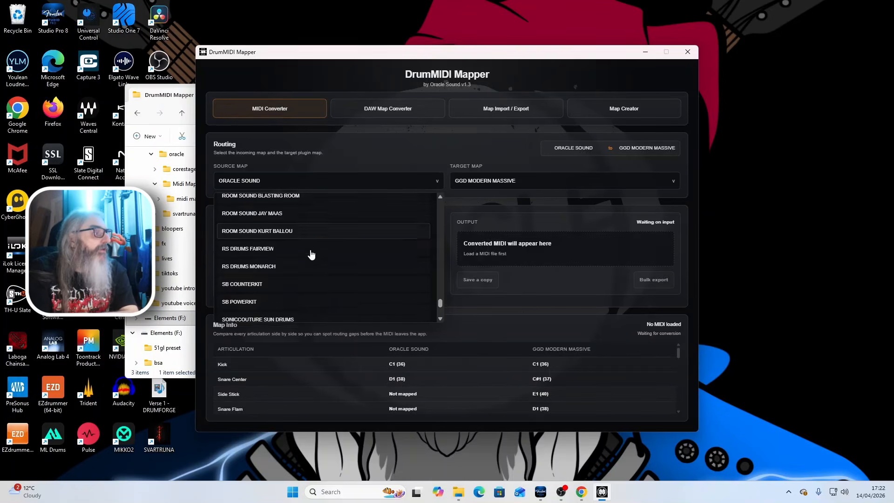
pyautogui.scroll(-2, 311, 253)
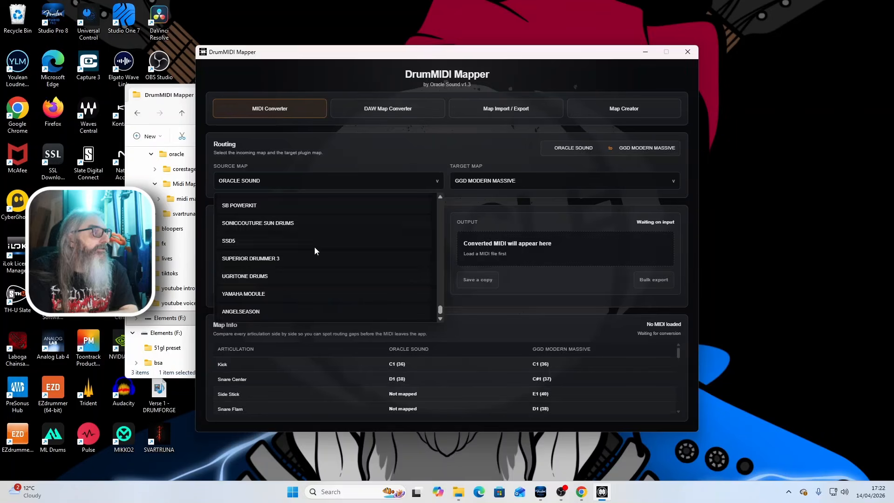
pyautogui.scroll(2, 322, 244)
pyautogui.scroll(-2, 321, 245)
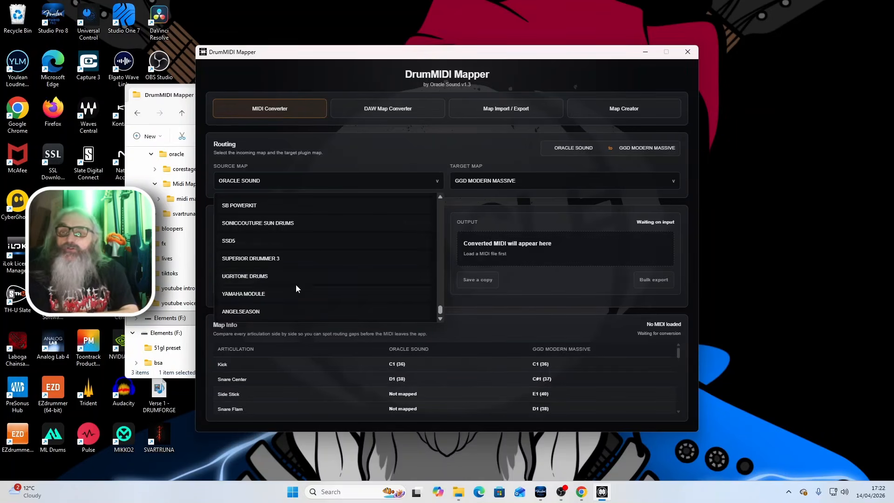
# - Look back through the MIDI Converter's source map choices and view the target map choices, closing both lists without choosing a map
pyautogui.scroll(10, 303, 296)
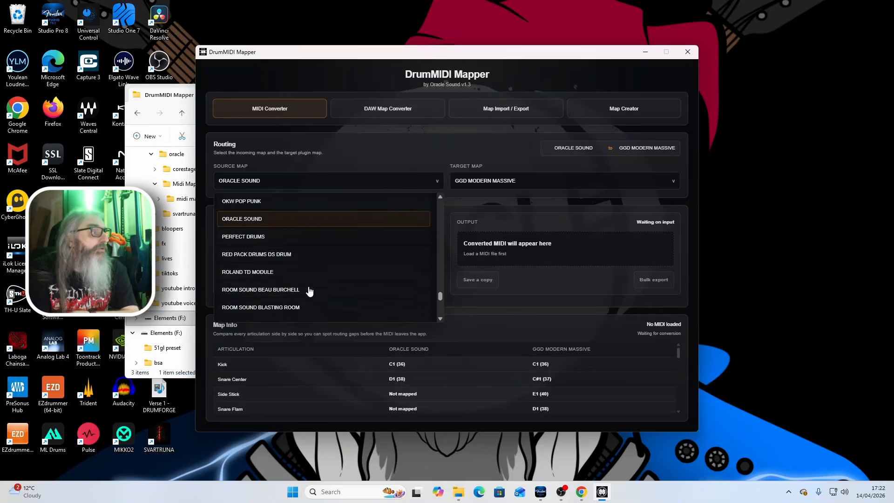
pyautogui.scroll(10, 311, 291)
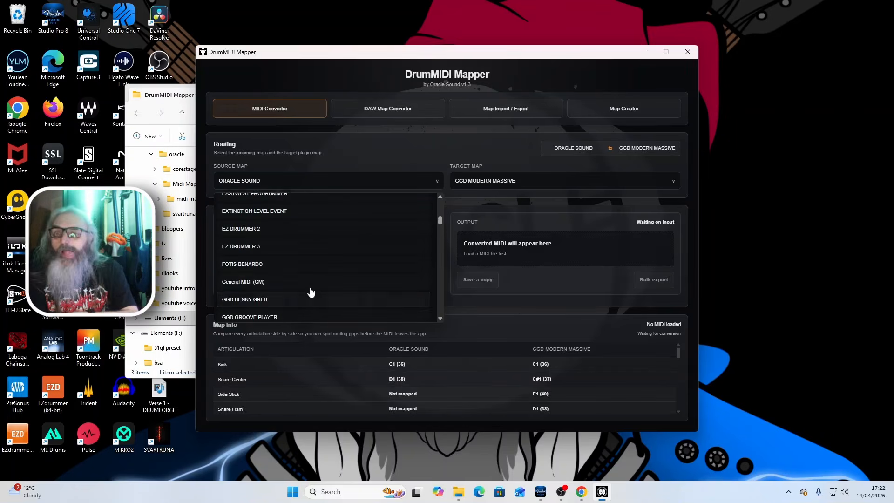
pyautogui.click(415, 145)
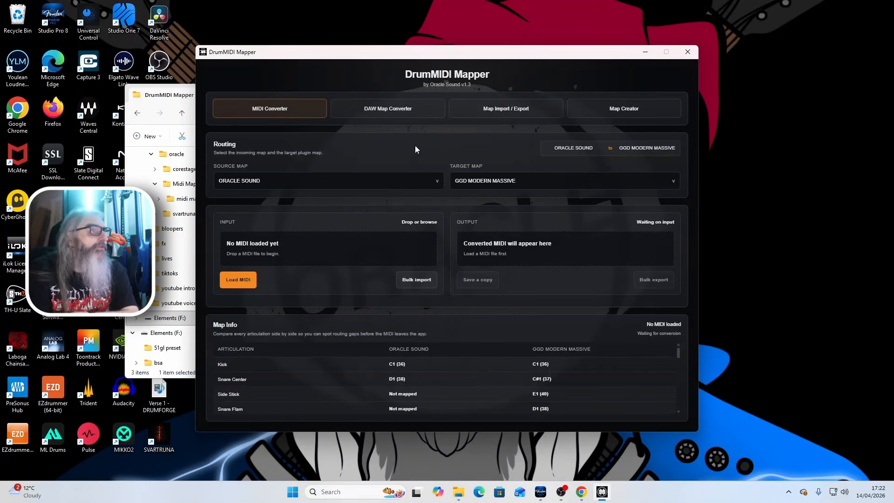
pyautogui.click(599, 181)
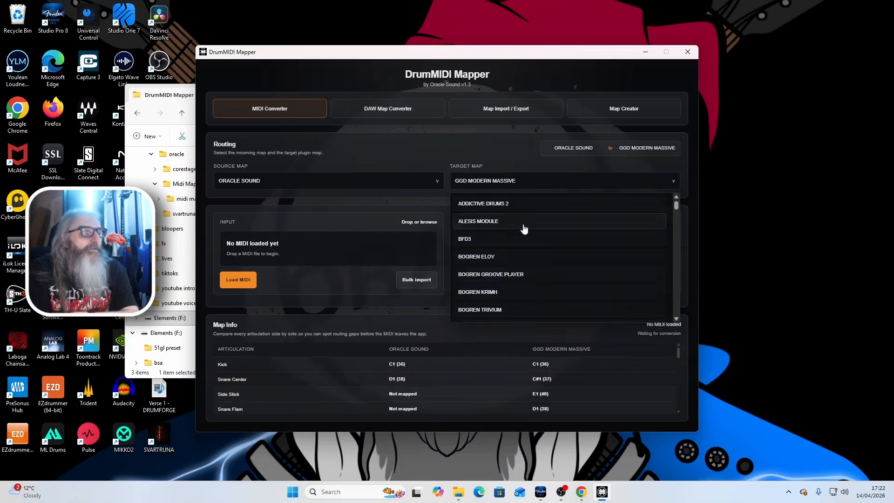
pyautogui.scroll(3, 506, 248)
pyautogui.scroll(-5, 506, 251)
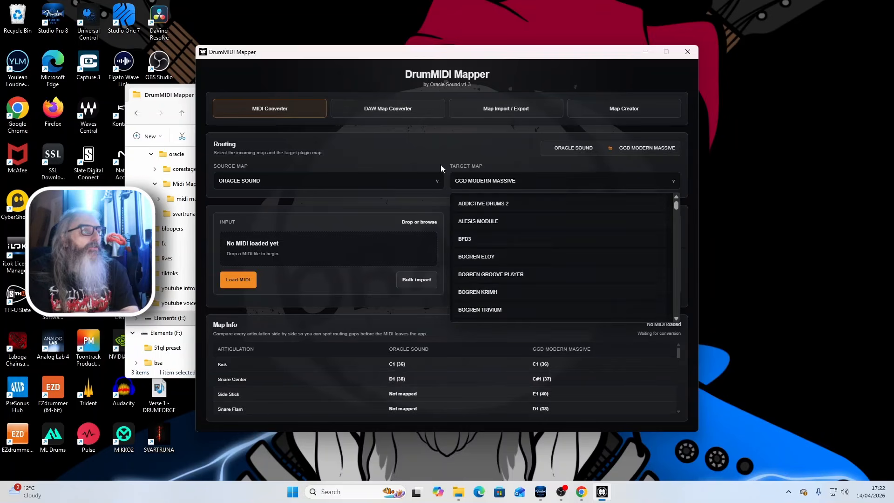
pyautogui.click(410, 155)
# - Switch to Studio Pro and look through the loaded drum instruments, from Drums Against Humanity to Fotis Benardo Drums, ending with the instrument window closed
pyautogui.click(602, 492)
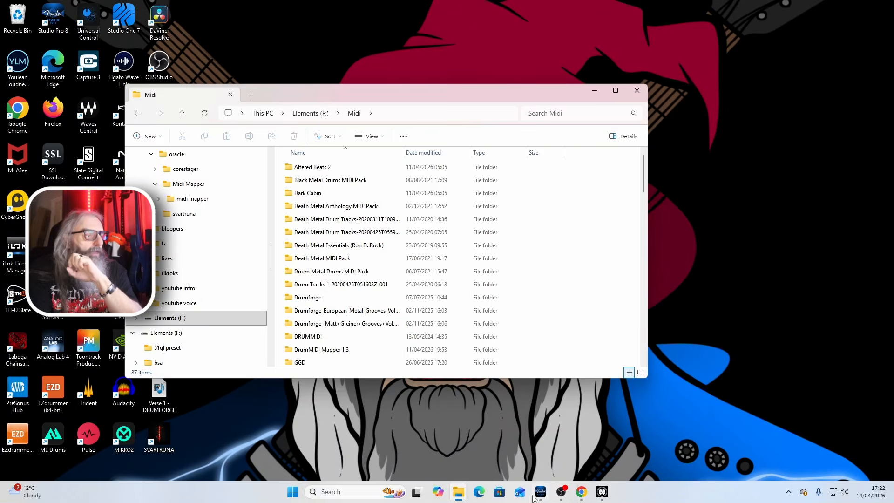
pyautogui.click(540, 492)
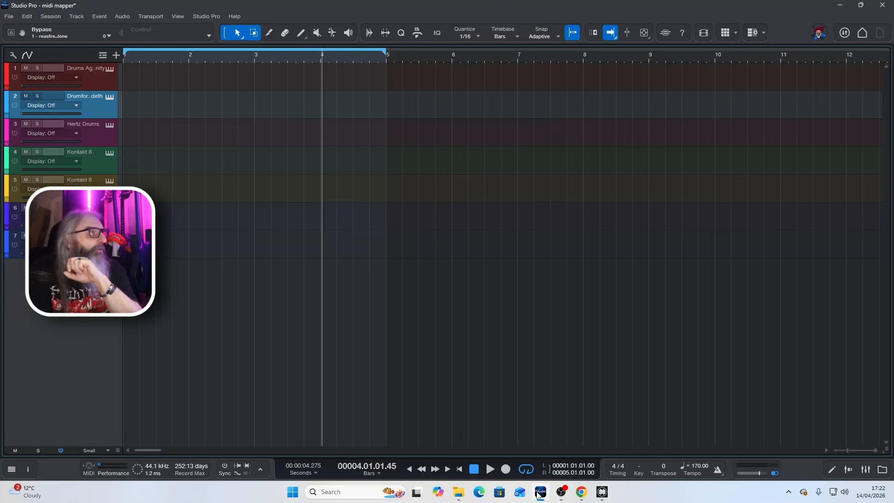
pyautogui.doubleClick(102, 84)
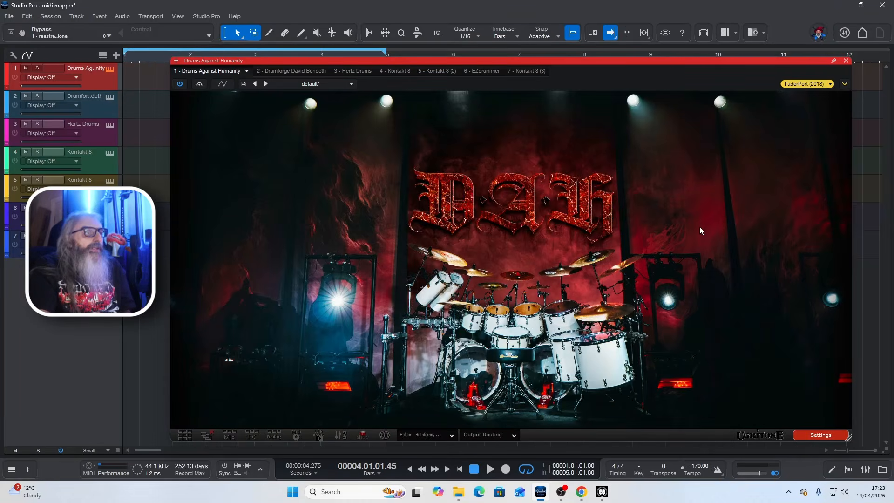
pyautogui.click(301, 72)
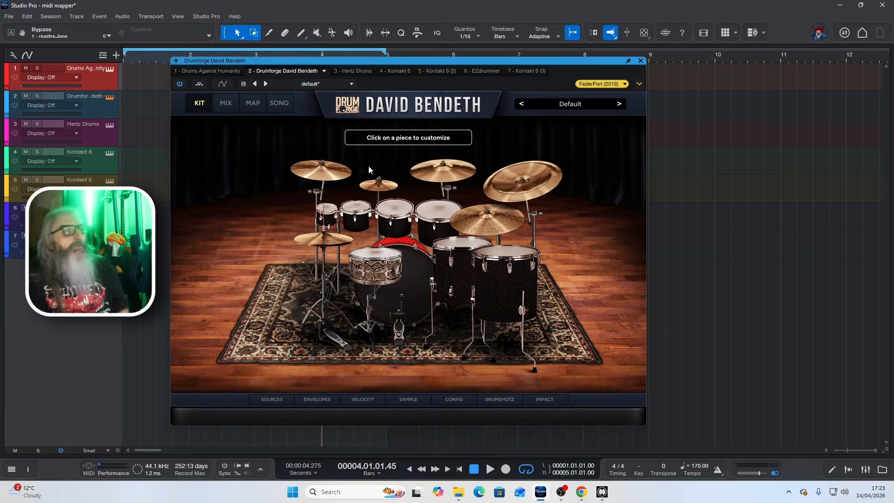
pyautogui.click(359, 72)
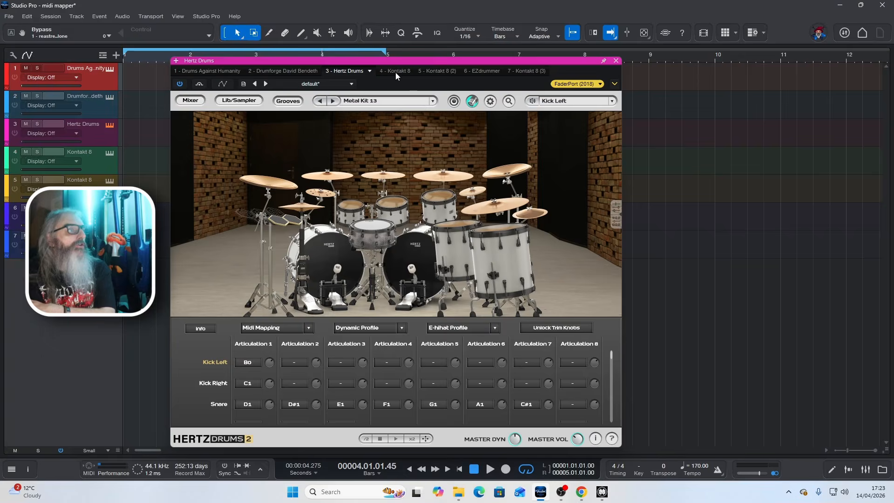
pyautogui.click(394, 71)
pyautogui.click(442, 72)
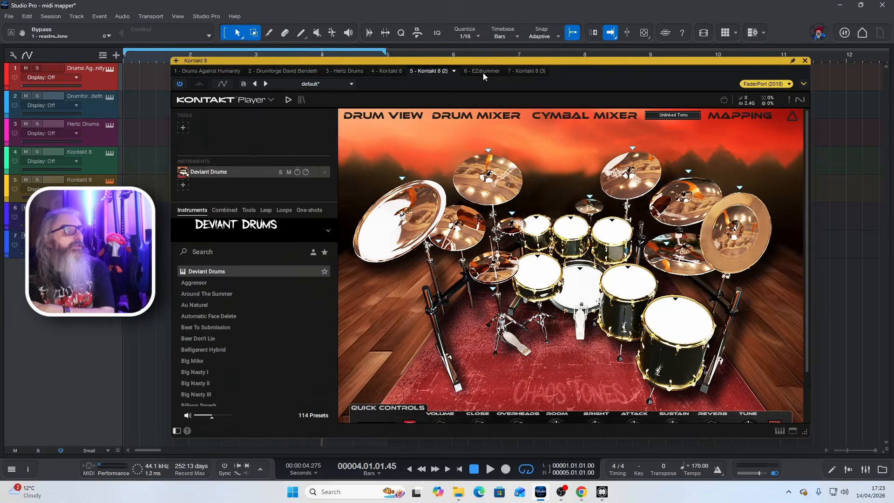
pyautogui.click(482, 73)
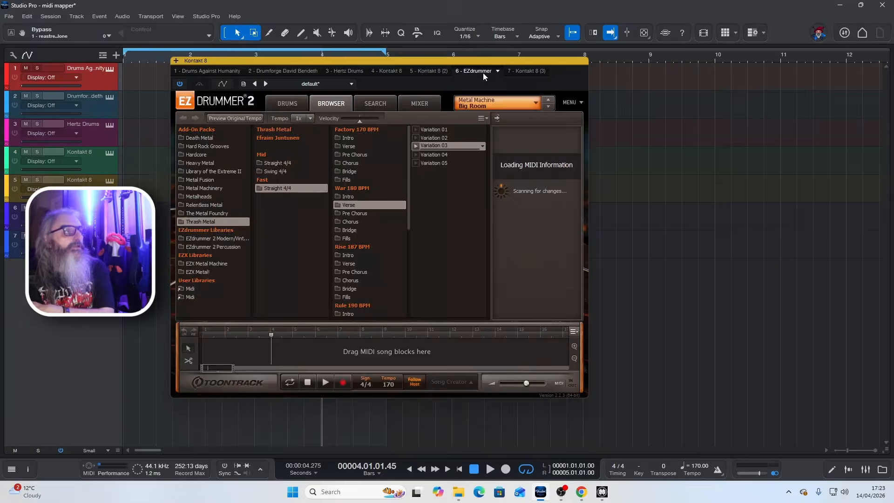
pyautogui.click(523, 71)
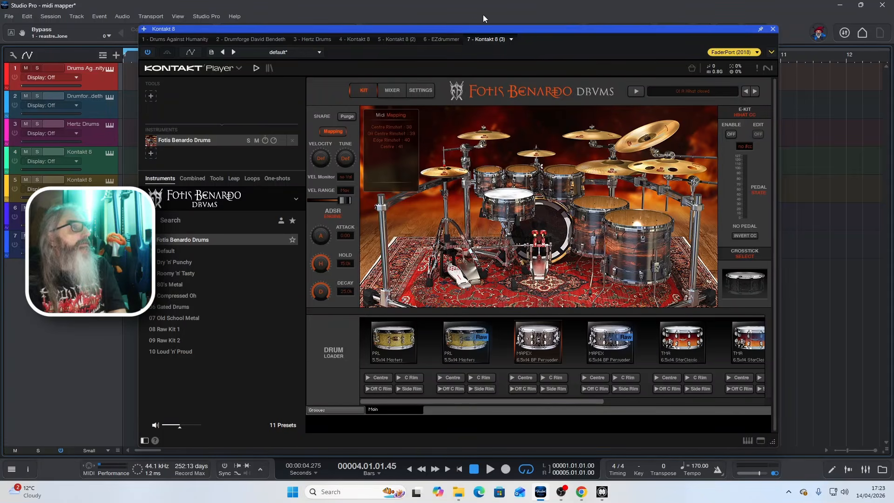
pyautogui.click(773, 29)
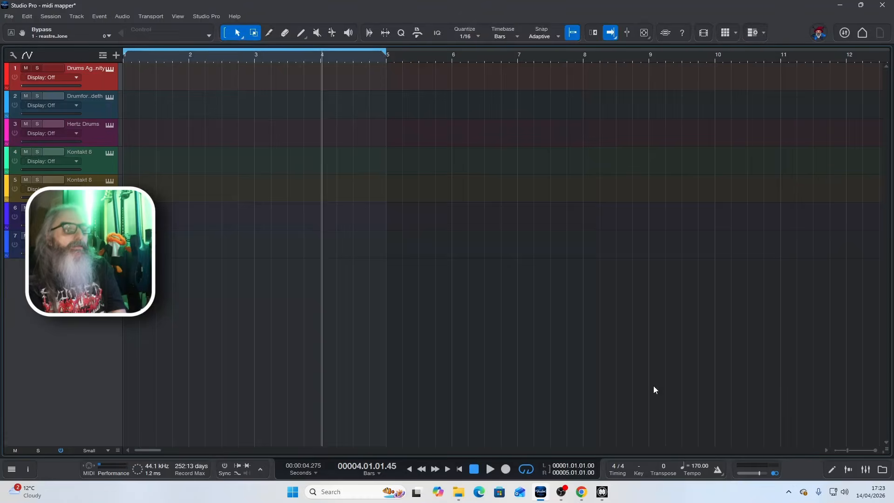
# - Place Blastbeat 6 (170-200BPM).mid from the Matt Greiner Grooves Vol 1 Verse folder at bar 1 of the Drumforge track and return the playhead to the start
pyautogui.click(882, 469)
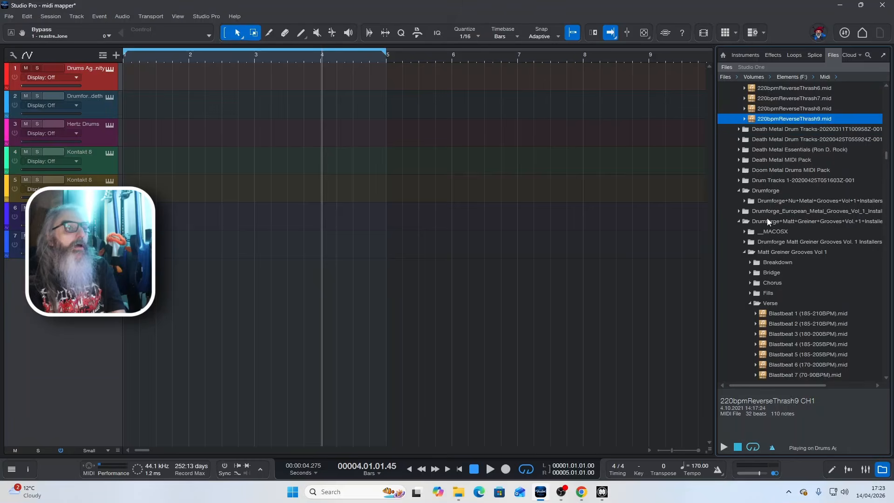
pyautogui.scroll(-3, 778, 213)
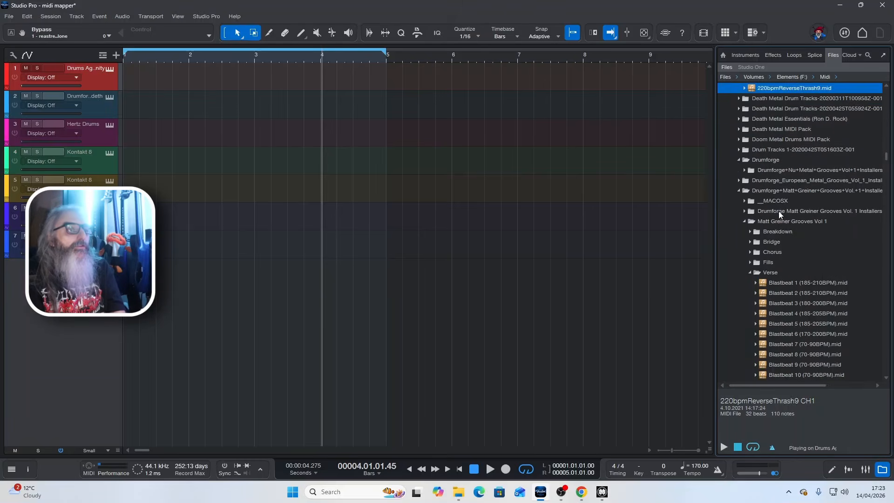
pyautogui.scroll(-2, 778, 211)
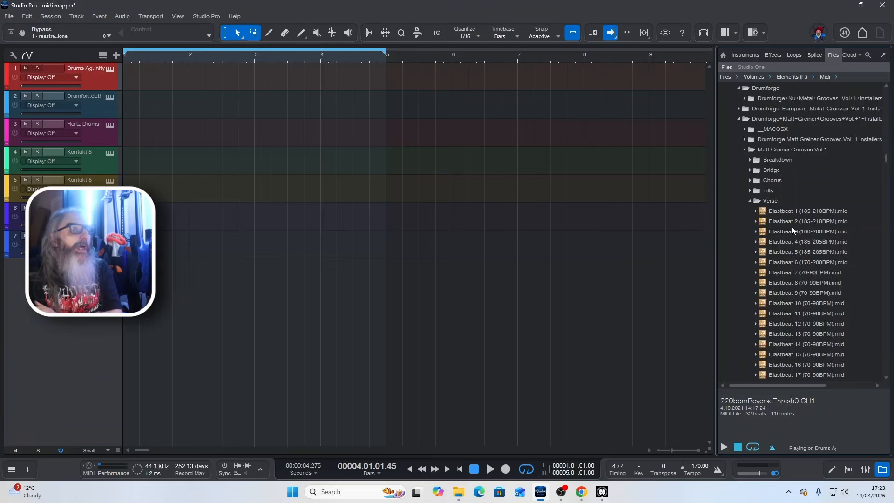
pyautogui.click(798, 261)
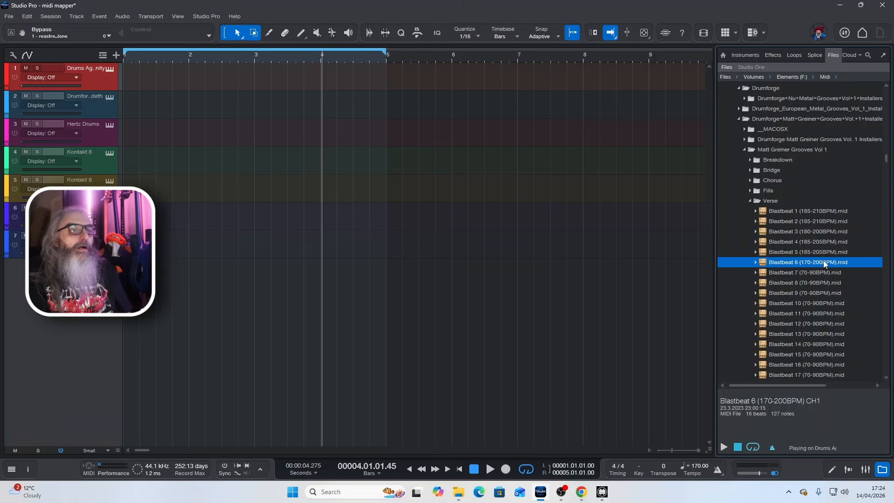
pyautogui.moveTo(824, 263); pyautogui.dragTo(136, 107)
pyautogui.press('KP_0')
pyautogui.press('KP_0')
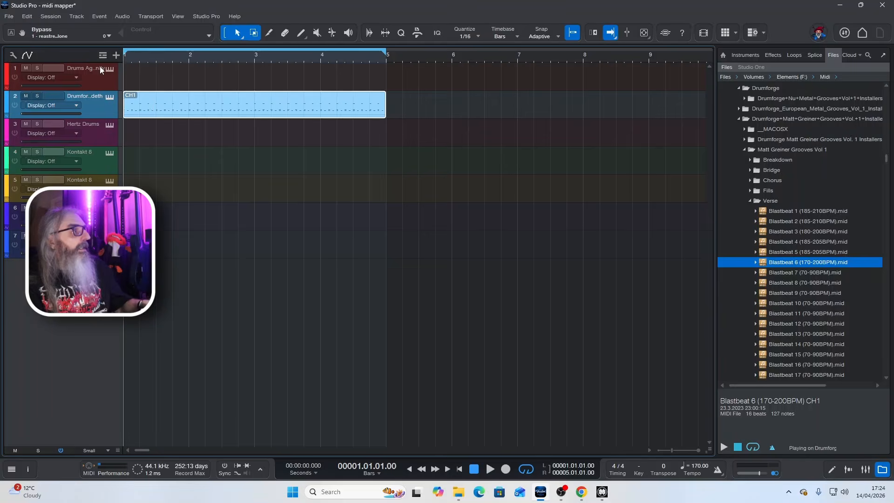
# - Open the Drumforge David Bendeth instrument, audition the blastbeat clip through it, and return the playhead to the start
pyautogui.click(106, 99)
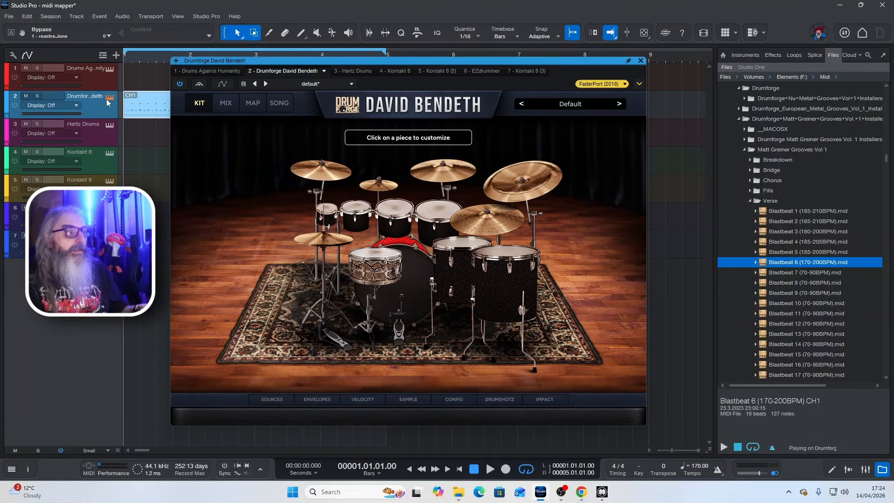
pyautogui.press('space')
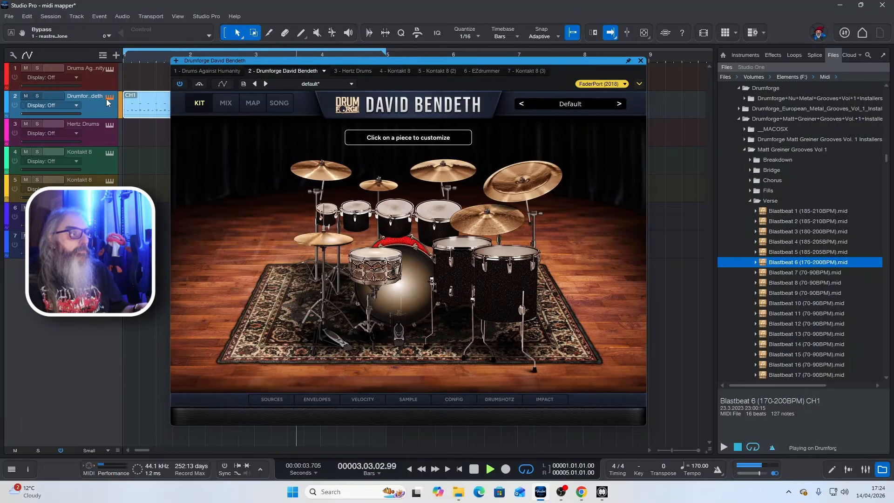
pyautogui.press('space')
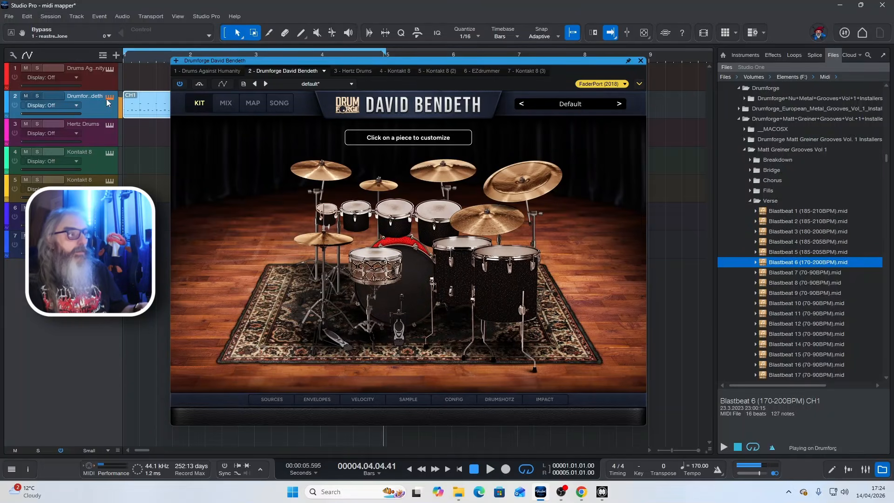
pyautogui.press('KP_Decimal')
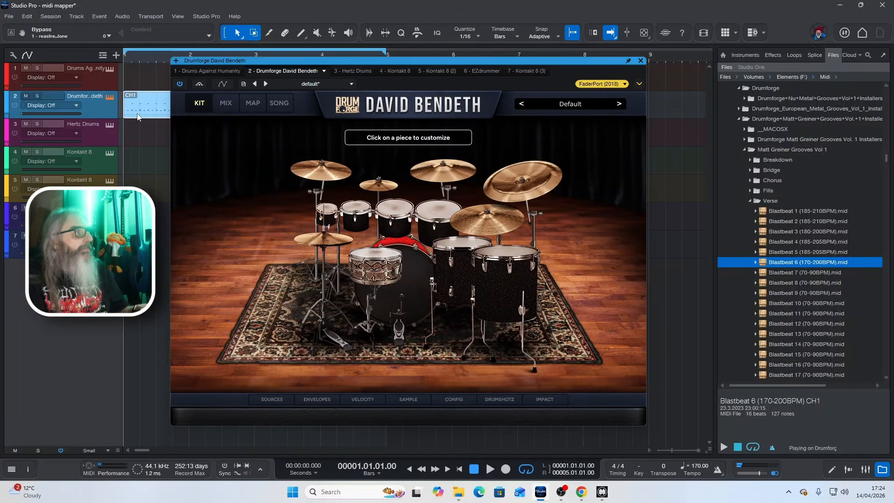
# - Move the blastbeat clip to the Drums Against Humanity track and audition it with the instrument's kit piece mixer showing, returning to the start
pyautogui.click(138, 84)
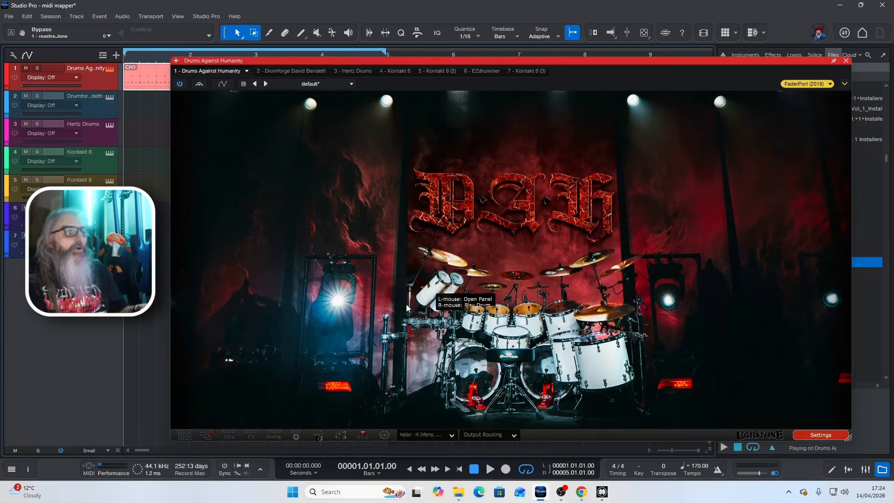
pyautogui.click(184, 435)
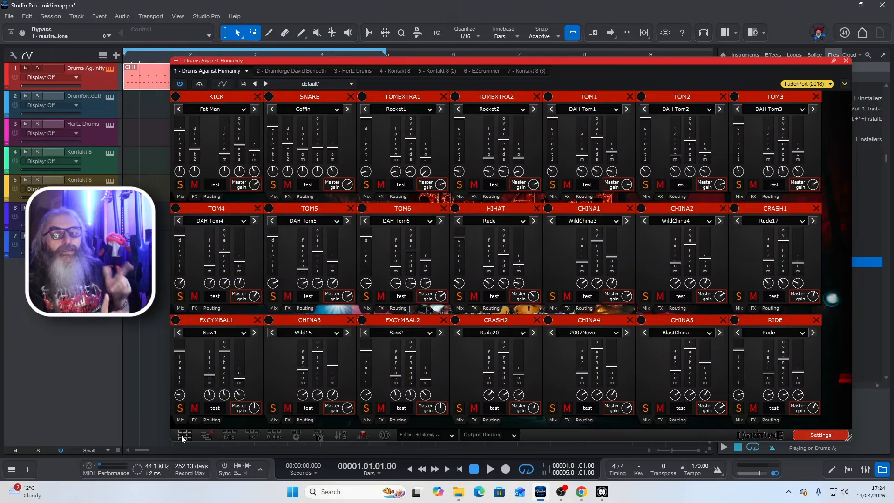
pyautogui.press('space')
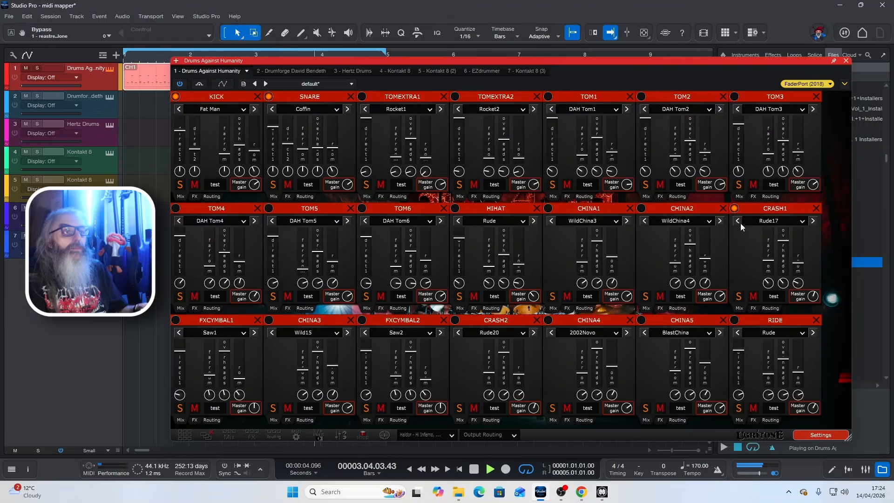
pyautogui.press('space')
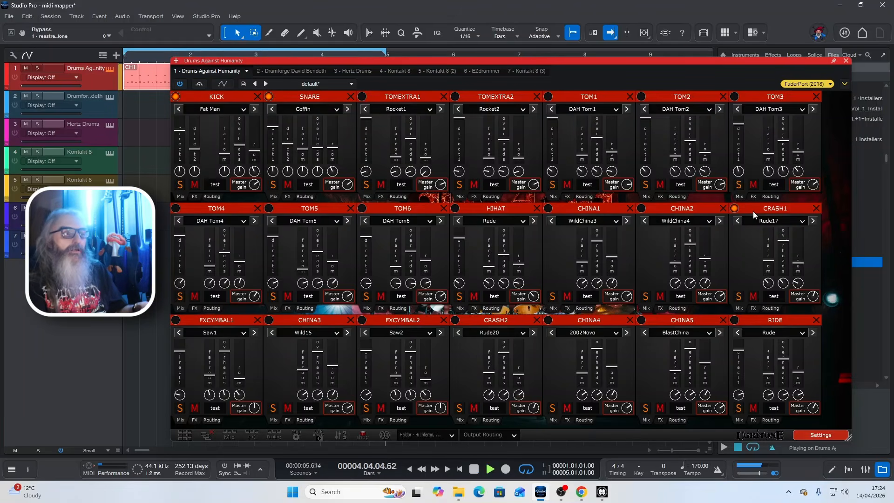
pyautogui.press('space')
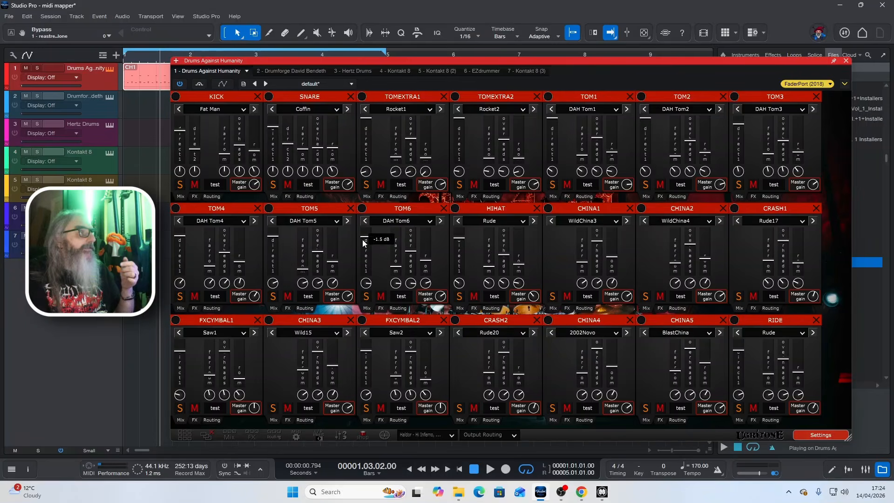
pyautogui.press(',')
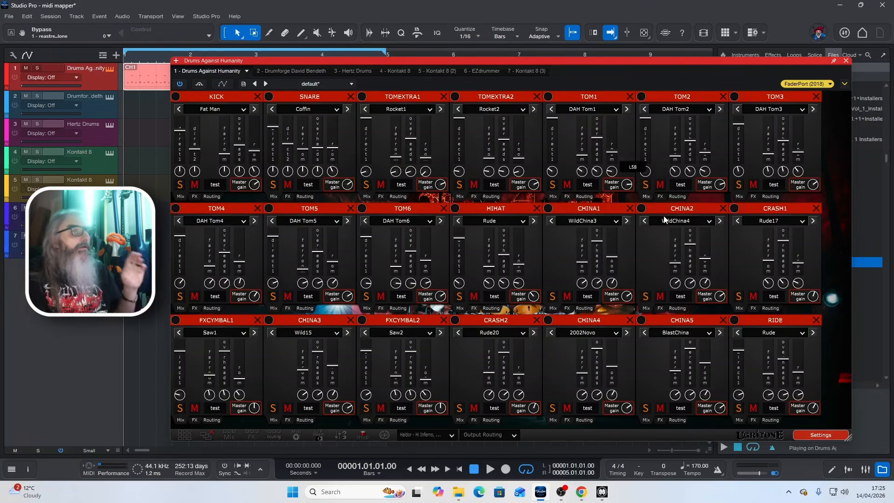
# - Move the blastbeat clip to the Hertz Drums track and audition it with the instrument's mixer showing
pyautogui.click(332, 72)
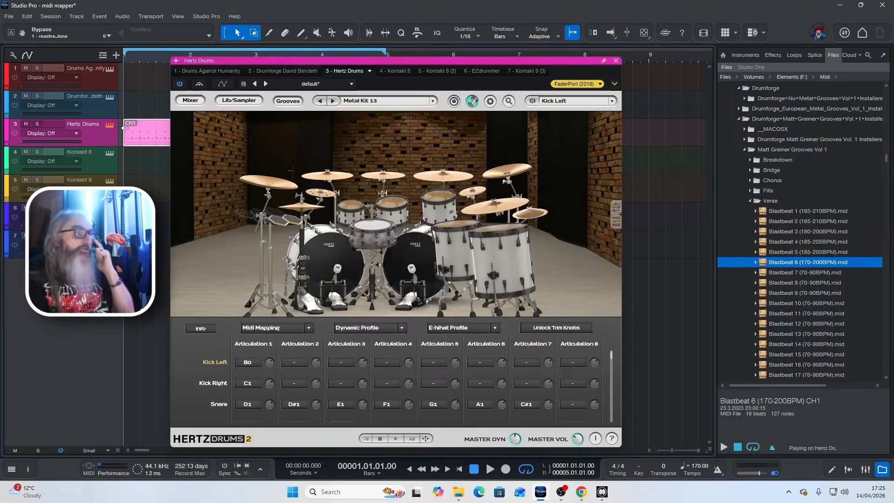
pyautogui.click(190, 100)
pyautogui.press('space')
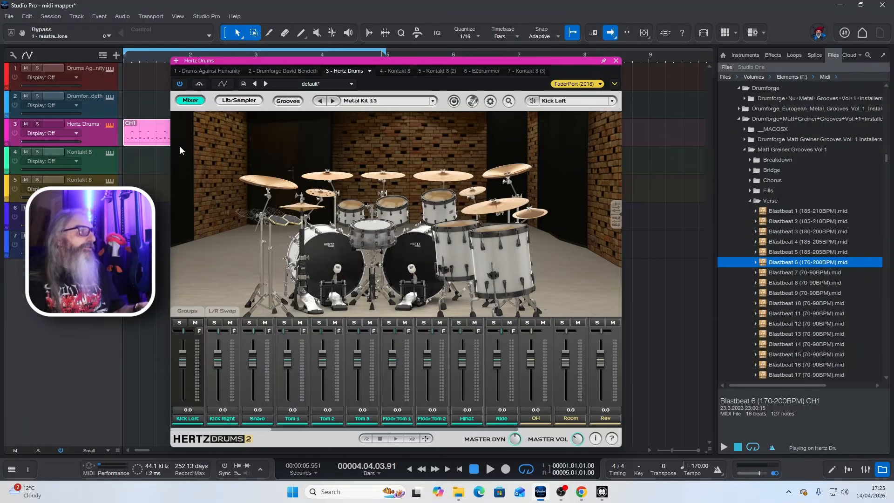
# - Move the blastbeat clip to the Kontakt 8 track with the Extinction Level Event Master Kit and audition it
pyautogui.moveTo(153, 136); pyautogui.dragTo(153, 165)
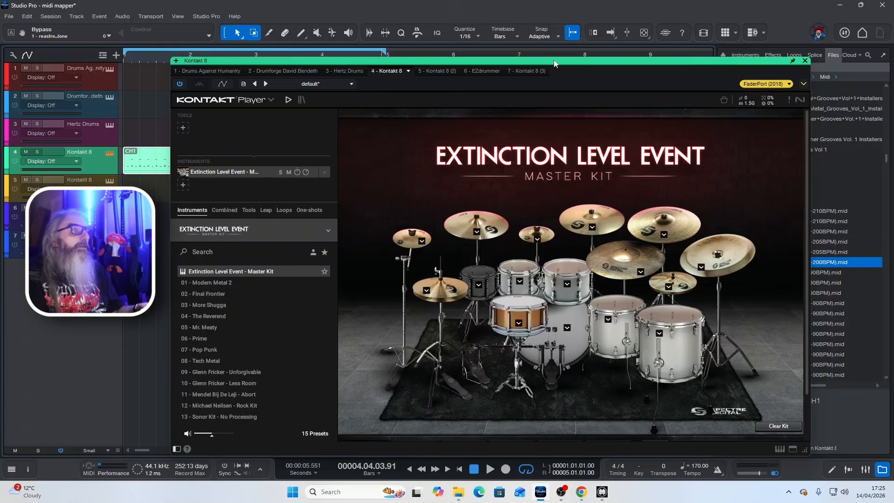
pyautogui.moveTo(556, 61); pyautogui.dragTo(542, 34)
pyautogui.press('space')
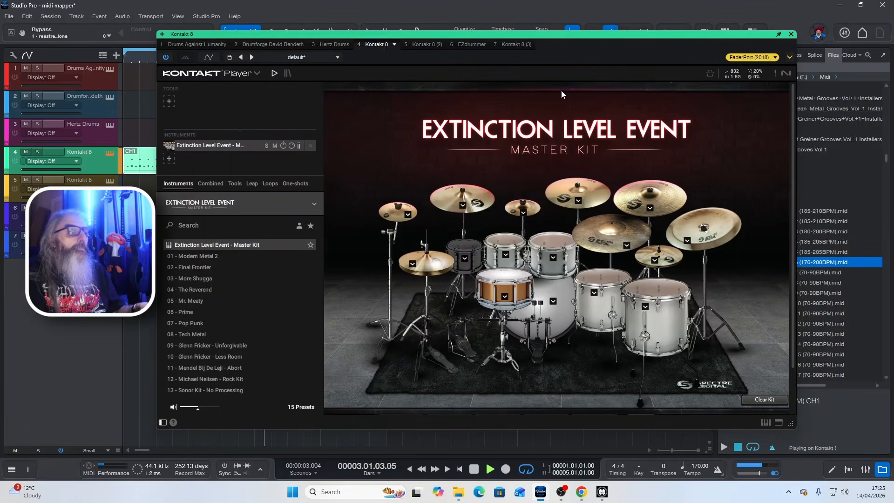
pyautogui.press('space')
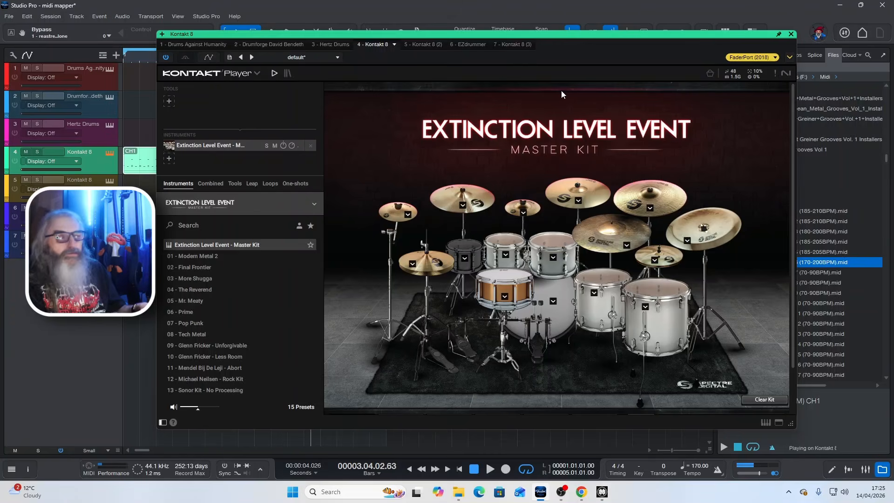
# - Move the blastbeat clip to the Deviant Drums track and audition it while viewing the instrument's mapping page and drum view
pyautogui.click(141, 179)
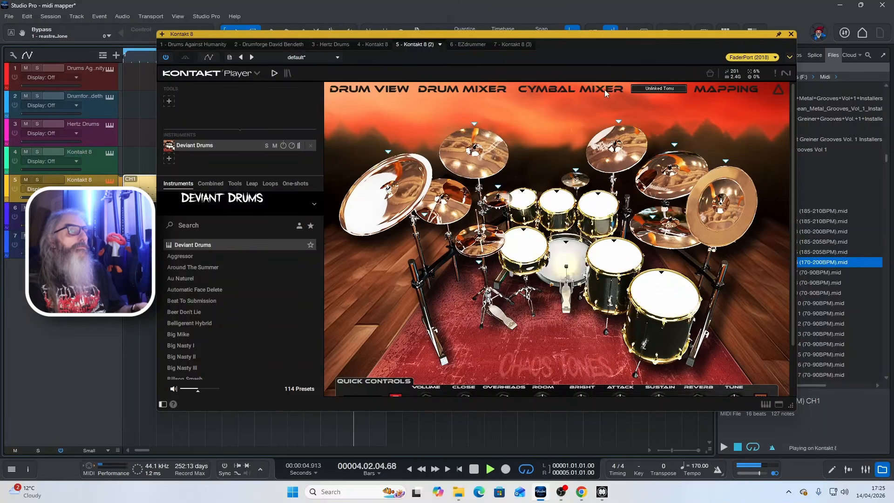
pyautogui.click(712, 89)
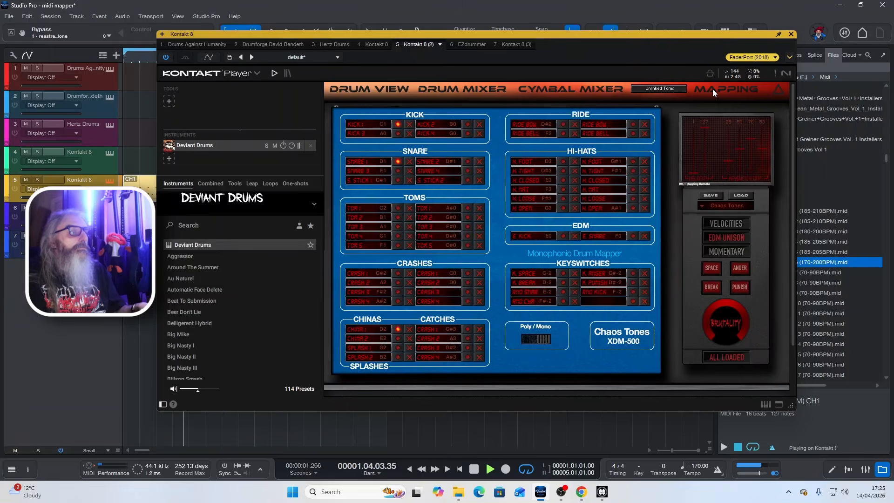
pyautogui.click(352, 91)
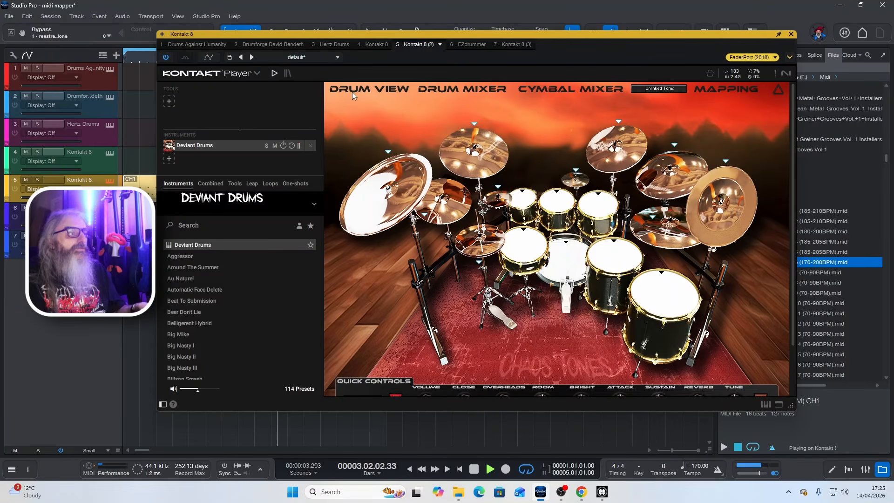
pyautogui.press('space')
# - Move the blastbeat clip to the EZdrummer track and audition it through the Metal Machine Big Room kit
pyautogui.moveTo(142, 188); pyautogui.dragTo(145, 217)
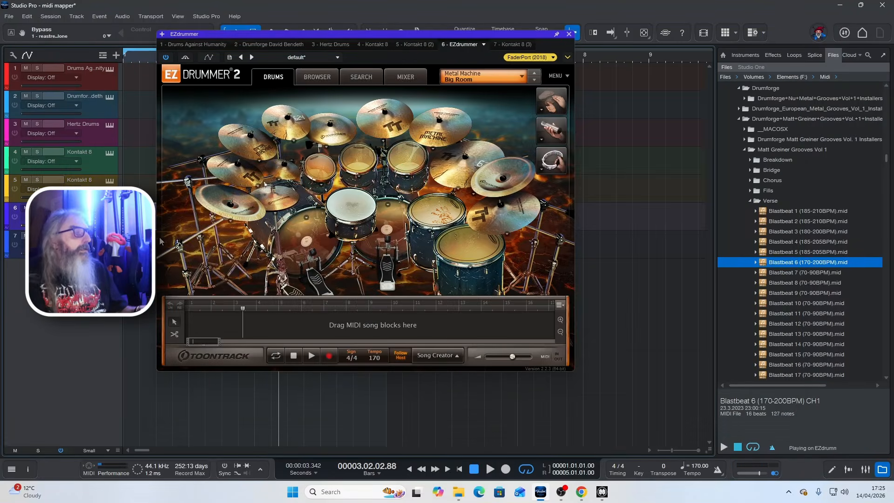
pyautogui.press('space')
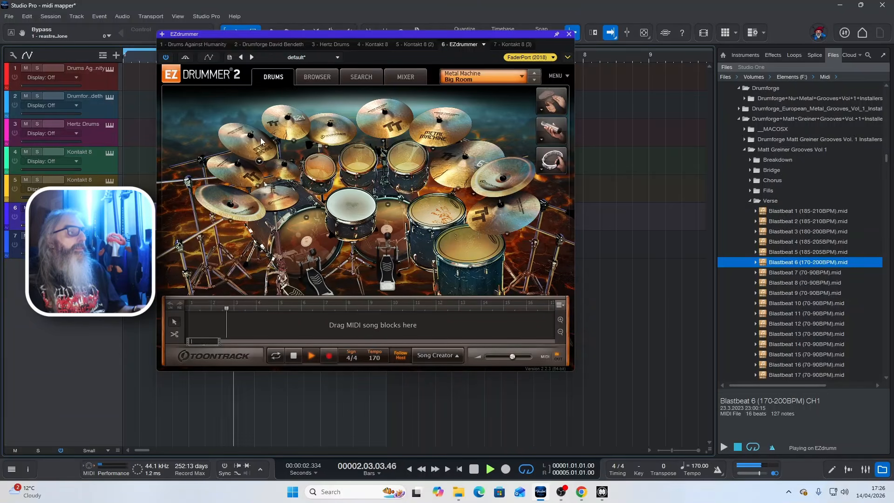
pyautogui.press('space')
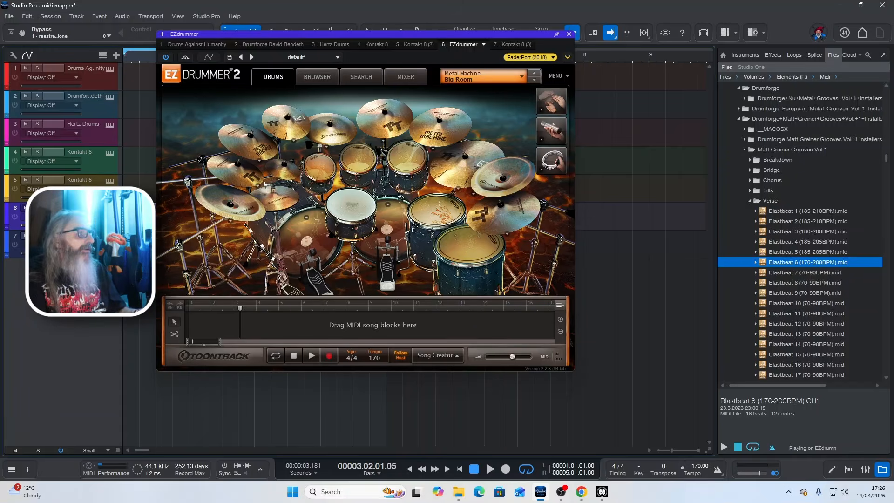
# - Open the Fotis Benardo Drums instrument and audition the blastbeat clip through it
pyautogui.click(109, 236)
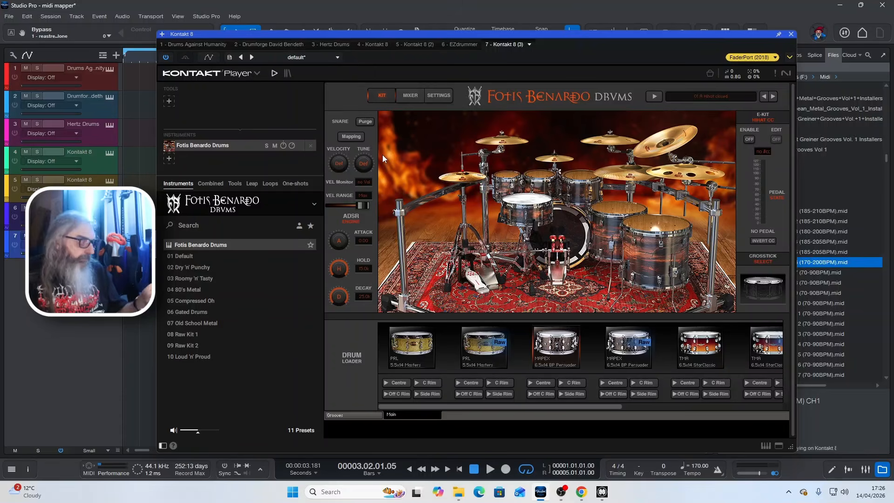
pyautogui.press('space')
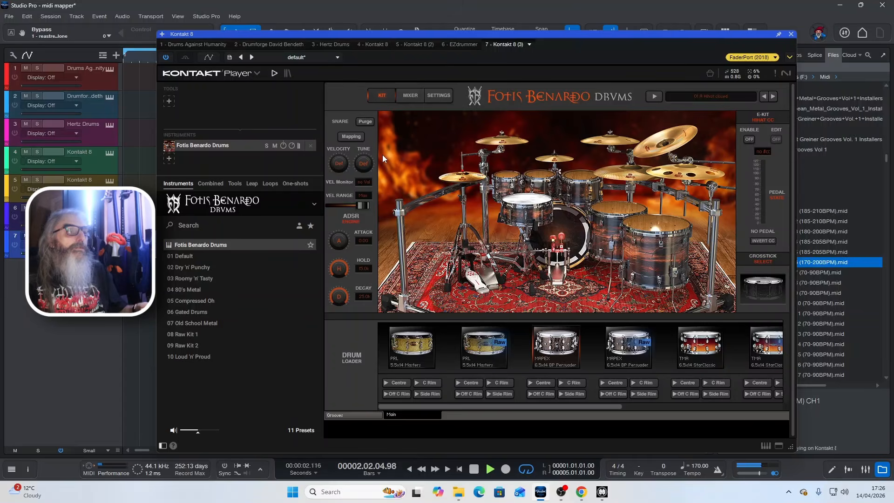
pyautogui.press('space')
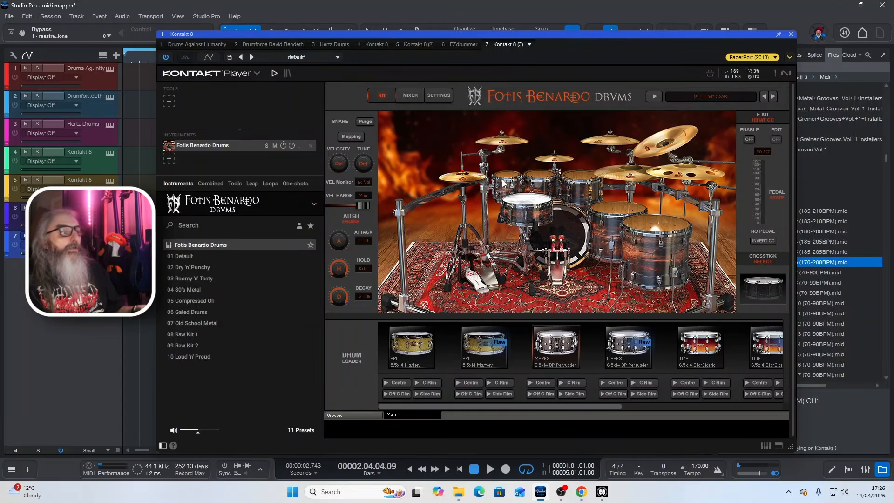
pyautogui.press('space')
pyautogui.press('space')
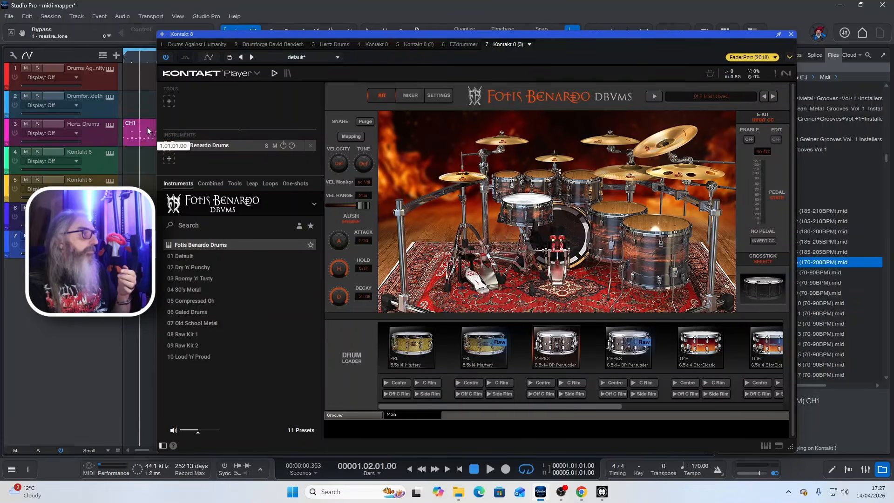
# - Return the blastbeat clip to the Drumforge David Bendeth track and select Blastbeat 6 in the Matt Greiner Grooves Vol 1 Verse folder in File Explorer
pyautogui.moveTo(148, 131); pyautogui.dragTo(148, 103)
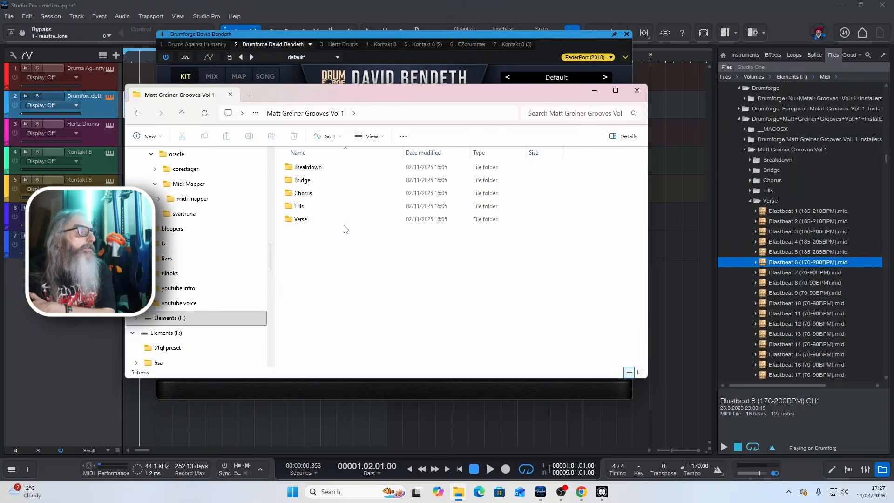
pyautogui.doubleClick(345, 221)
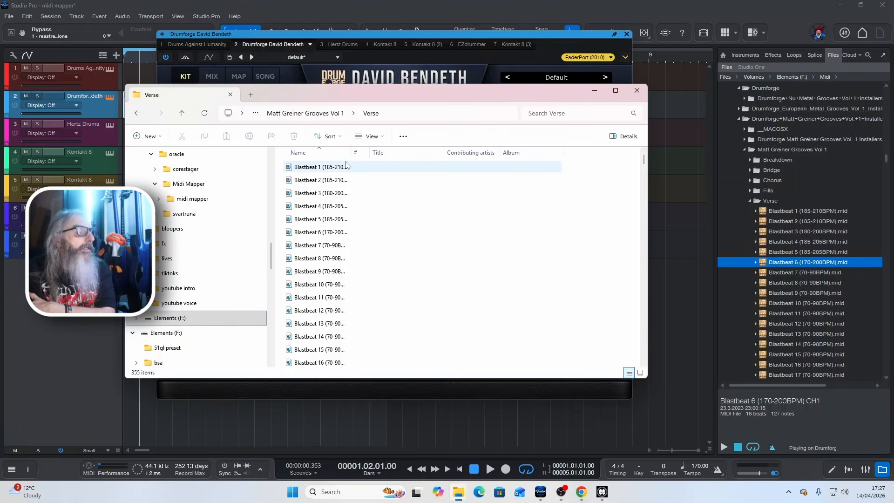
pyautogui.doubleClick(350, 152)
pyautogui.click(326, 232)
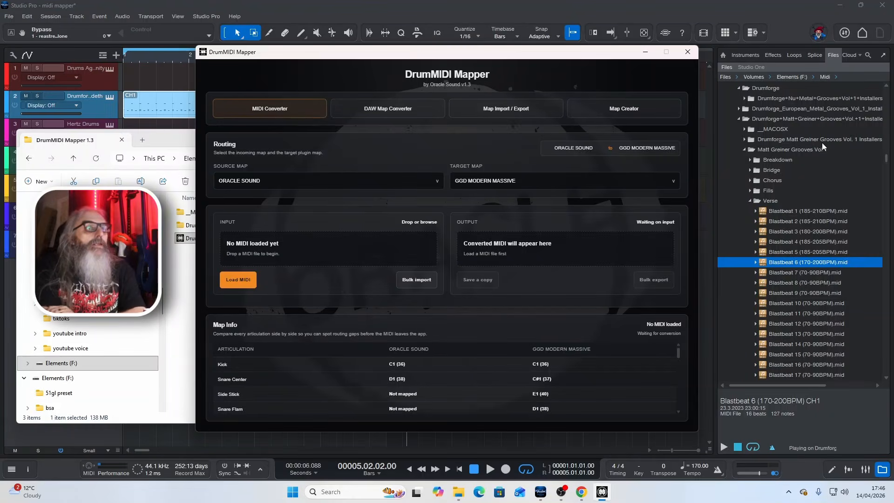
# - In DrumMIDI Mapper's MIDI Converter, set the source map to DRUMFORGE MATT GREINER and the target map to UGRITONE DRUMS
pyautogui.click(261, 180)
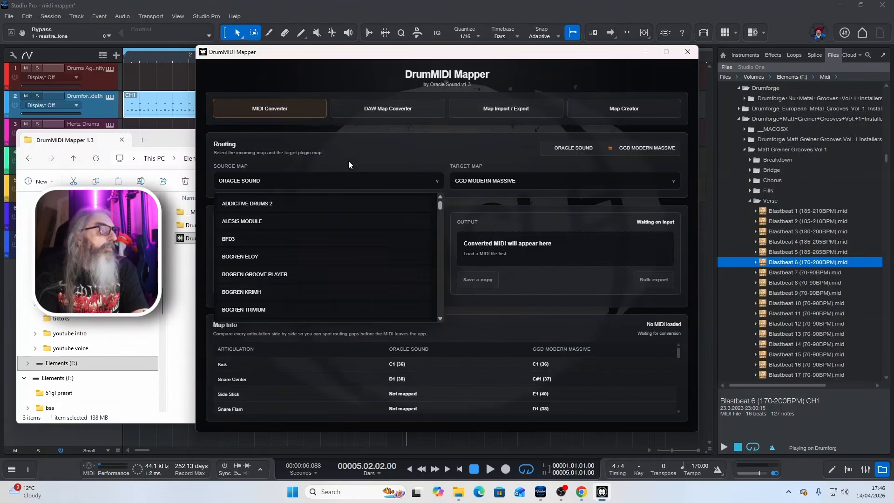
pyautogui.scroll(-2, 312, 255)
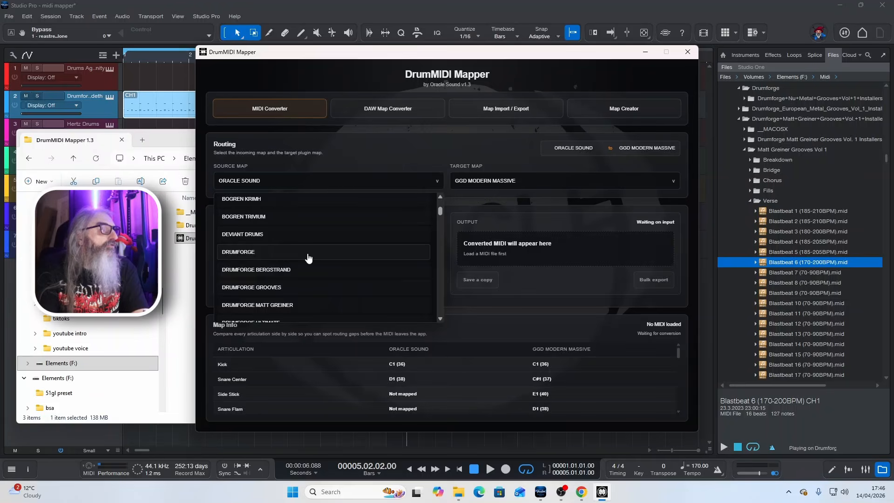
pyautogui.click(307, 306)
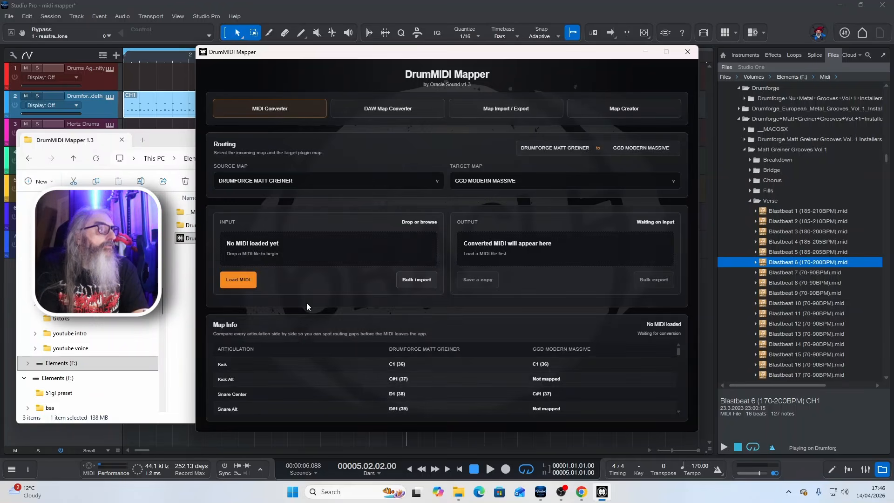
pyautogui.click(542, 187)
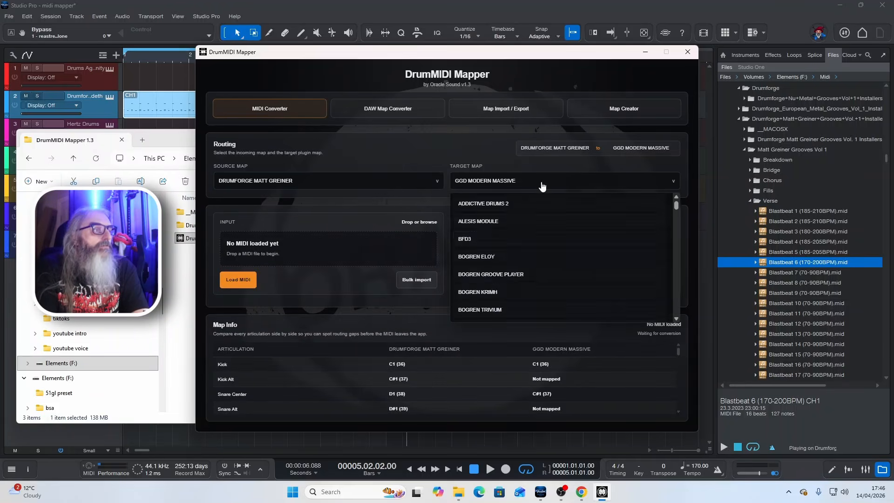
pyautogui.scroll(-6, 546, 254)
pyautogui.scroll(-8, 548, 255)
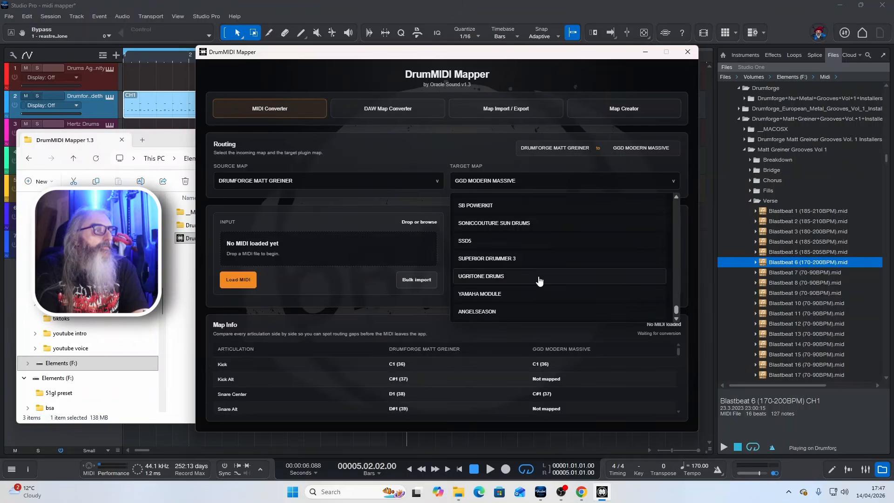
pyautogui.click(539, 276)
# - Load Blastbeat 6 (170-200BPM) from the Matt Greiner Grooves Vol 1 Verse folder into the converter's input
pyautogui.click(74, 159)
pyautogui.doubleClick(214, 368)
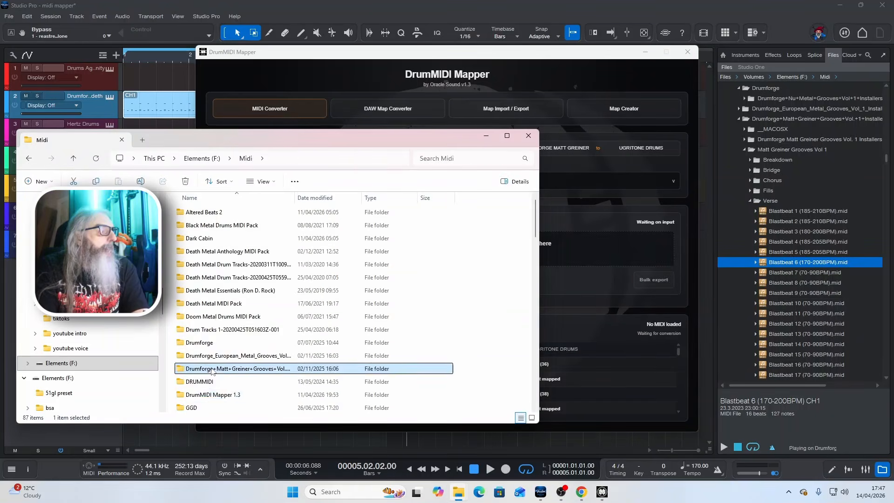
pyautogui.click(199, 239)
pyautogui.doubleClick(199, 238)
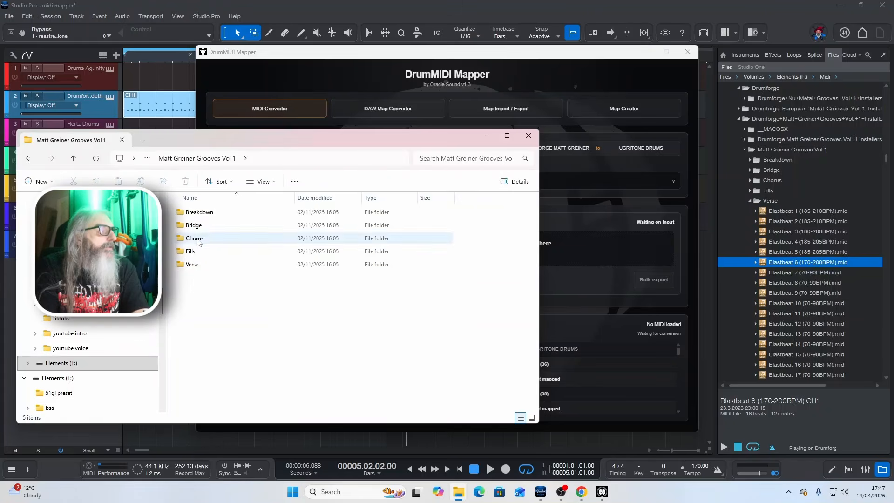
pyautogui.doubleClick(208, 263)
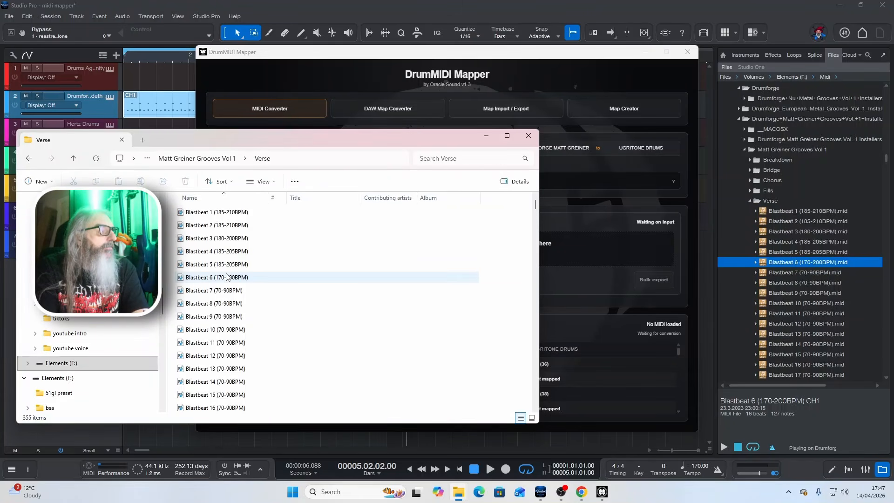
pyautogui.click(211, 277)
pyautogui.moveTo(401, 140); pyautogui.dragTo(404, 319)
pyautogui.moveTo(309, 466); pyautogui.dragTo(305, 254)
# - Save a copy of the converted MIDI as Blastbeat 6 (170-200BPM) - UGRITONE DRUMS in the Youtube 2026 vst oracle Midi Mapper folder
pyautogui.click(475, 270)
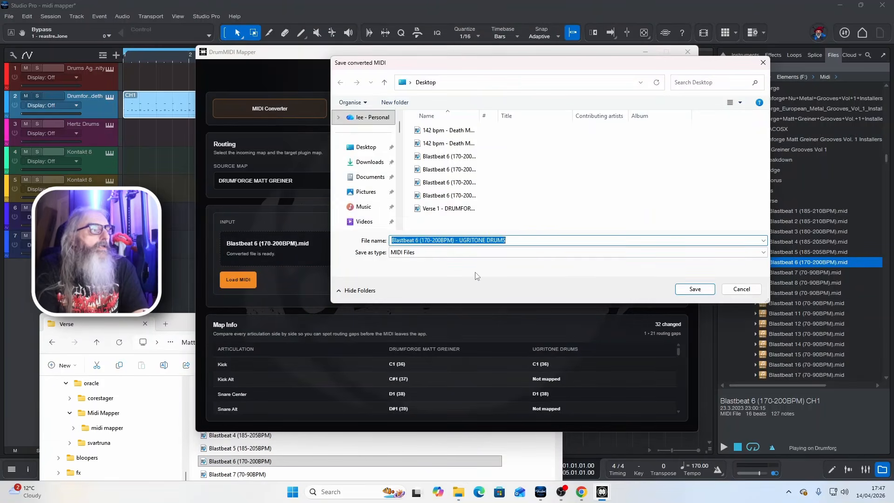
pyautogui.scroll(-5, 370, 205)
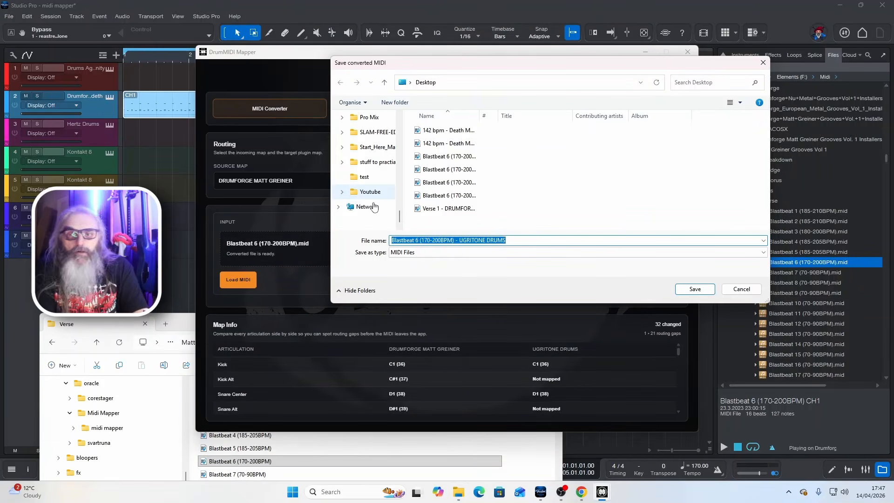
pyautogui.click(370, 191)
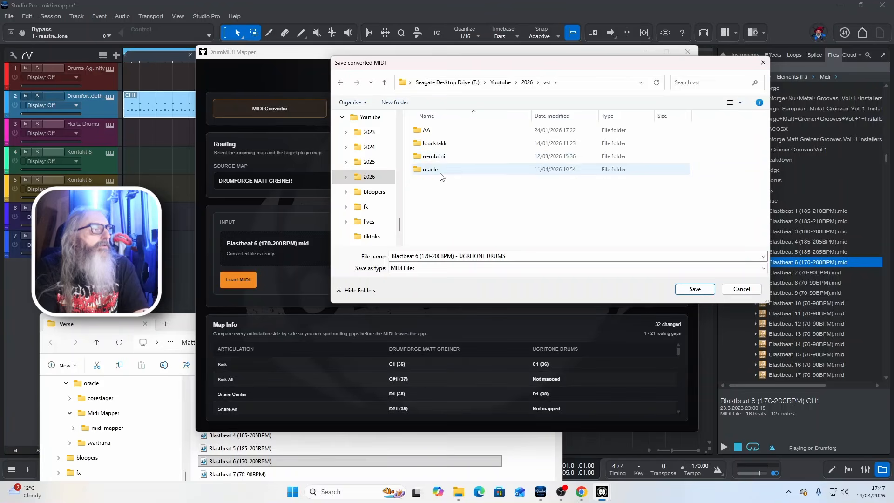
pyautogui.click(441, 173)
pyautogui.doubleClick(440, 173)
pyautogui.doubleClick(439, 144)
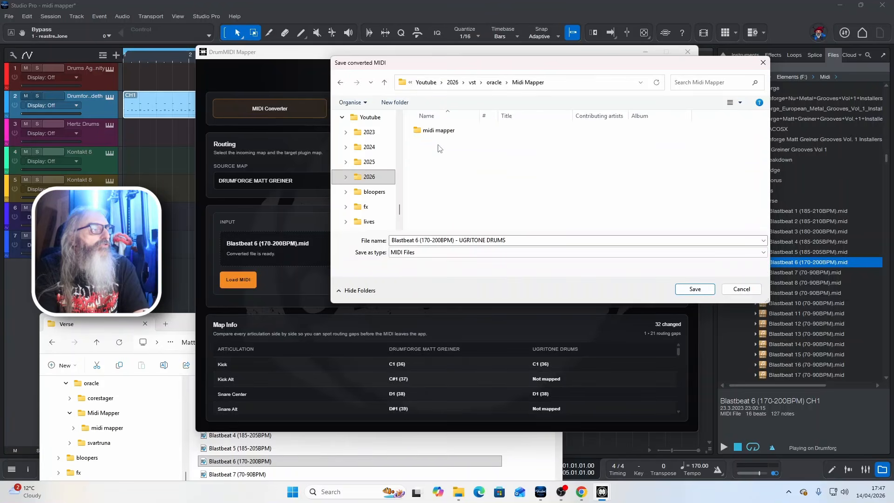
pyautogui.click(694, 288)
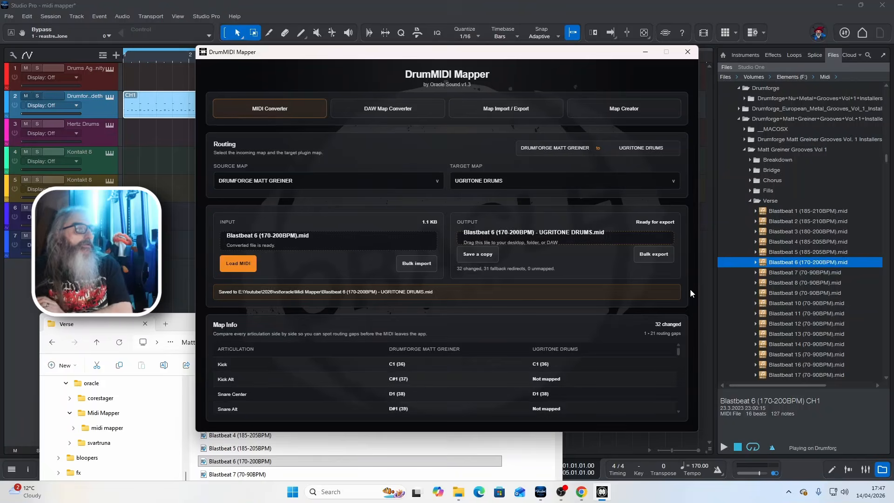
# - Place the converted UGRITONE DRUMS MIDI file from the Midi Mapper folder at the start of the Drums Against Humanity track in Studio Pro
pyautogui.click(126, 293)
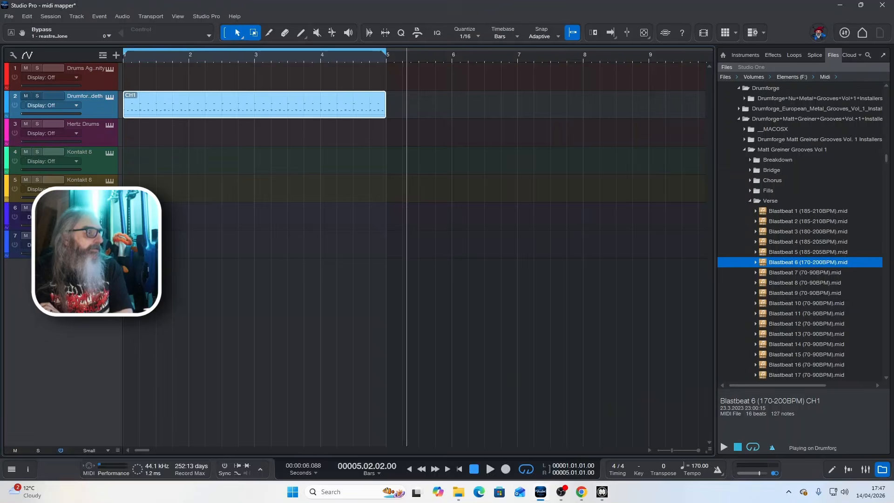
pyautogui.moveTo(459, 494)
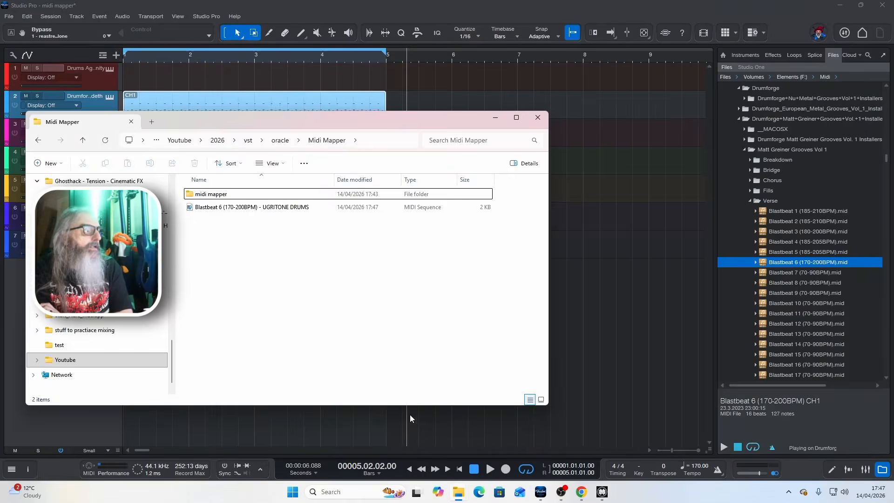
pyautogui.click(410, 414)
pyautogui.moveTo(584, 227); pyautogui.dragTo(147, 75)
# - Open the soloed Drums Against Humanity instrument, reposition its window, and audition the converted clip from the start
pyautogui.click(110, 69)
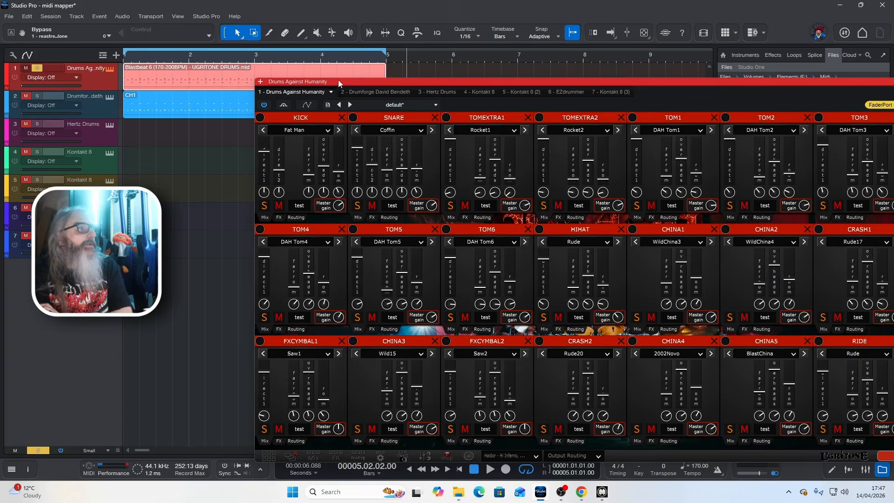
pyautogui.moveTo(308, 68); pyautogui.dragTo(306, 69)
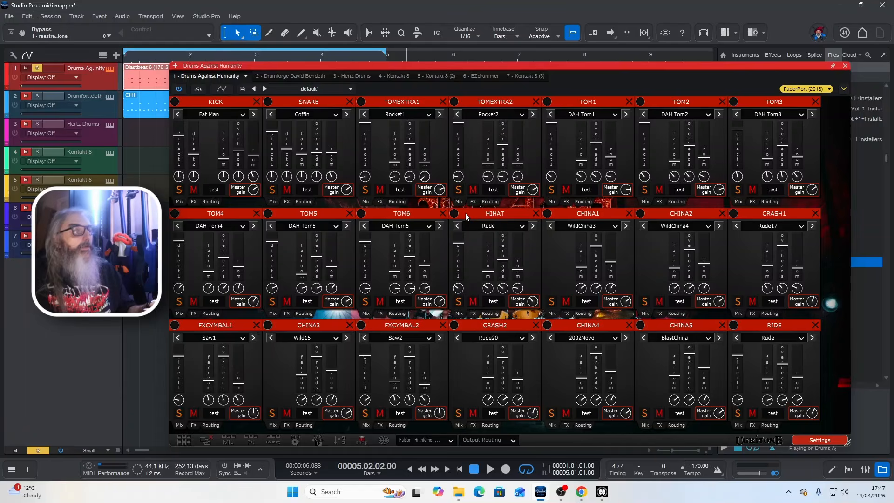
pyautogui.press(',')
pyautogui.press('space')
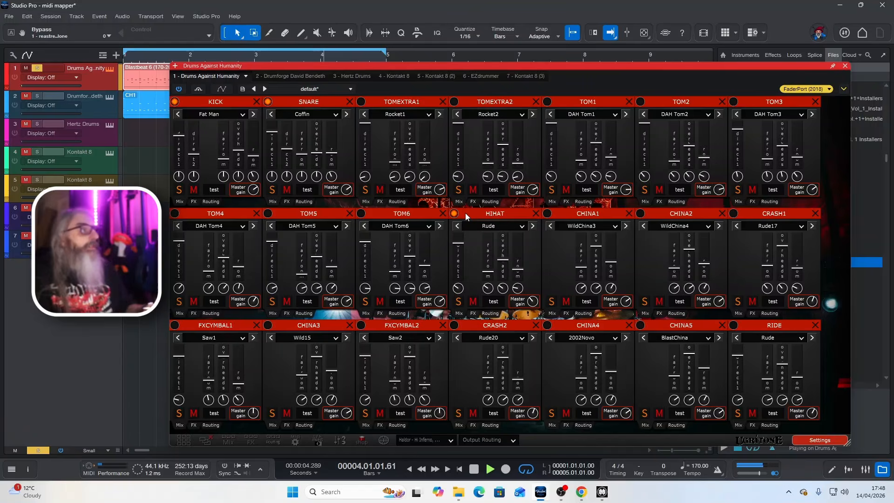
pyautogui.press('space')
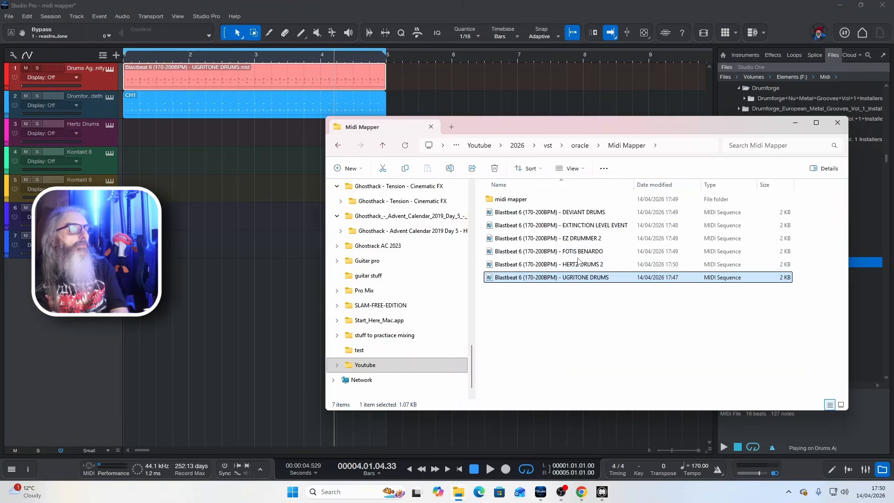
# - Place the converted HERTZ DRUMS 2 MIDI file on the Hertz Drums track, open its instrument, and audition the track soloed
pyautogui.moveTo(582, 264); pyautogui.dragTo(139, 142)
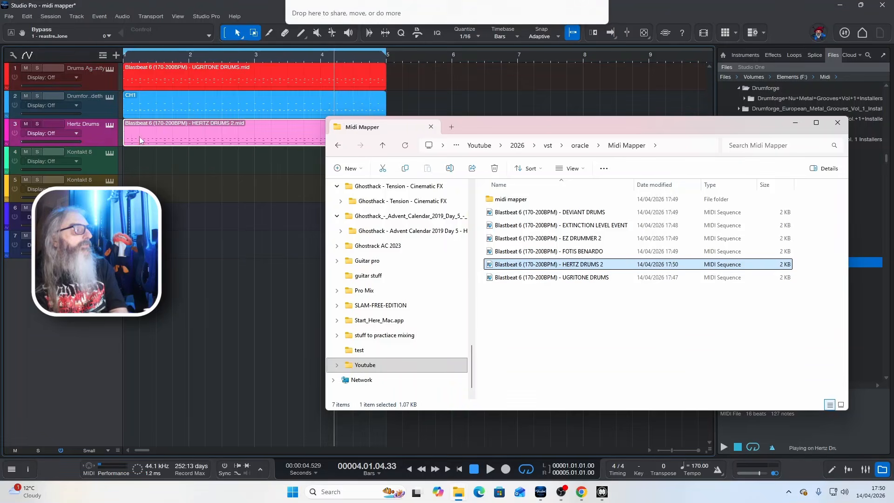
pyautogui.click(110, 126)
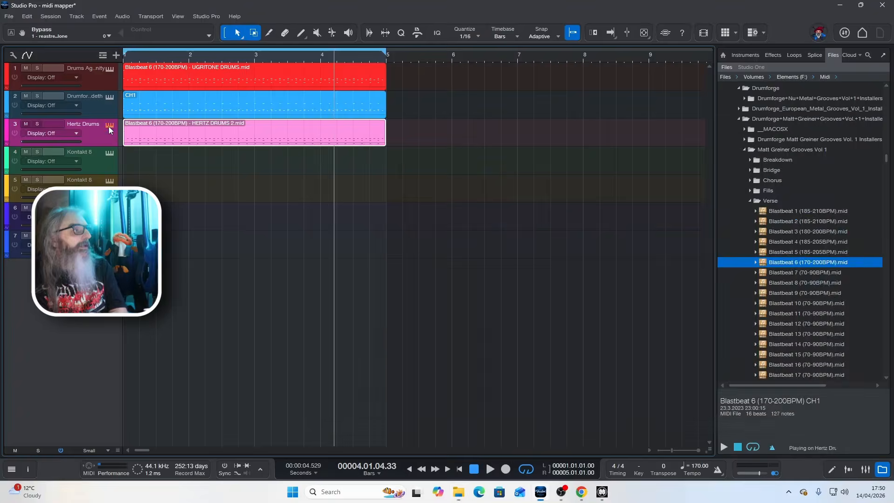
pyautogui.click(37, 124)
pyautogui.press('space')
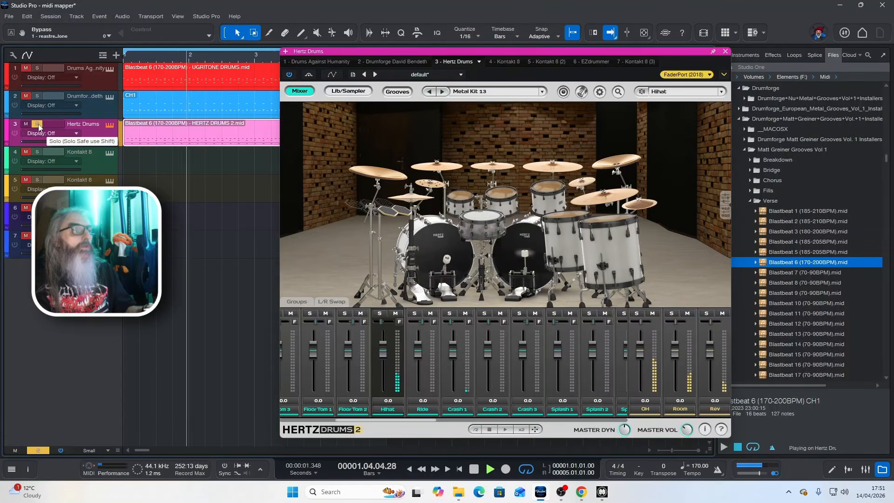
# - Place the converted EXTINCTION LEVEL EVENT MIDI file at the start of the first Kontakt 8 track and audition that track soloed
pyautogui.press('space')
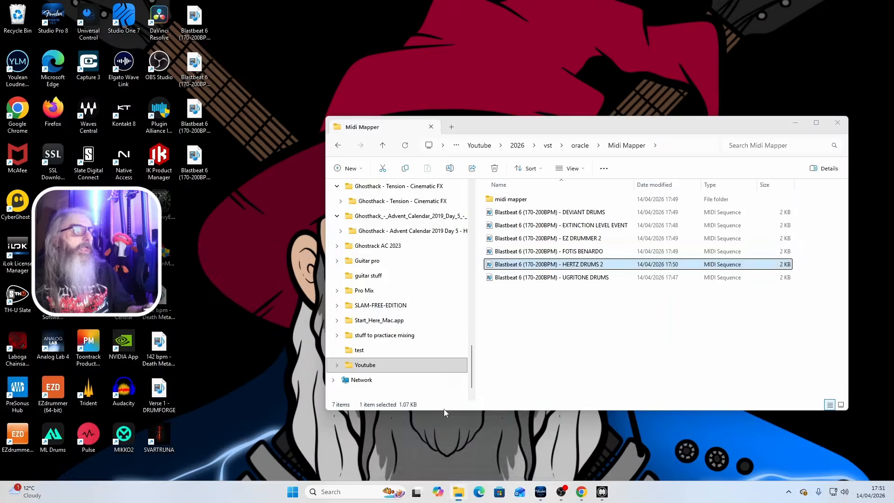
pyautogui.click(443, 409)
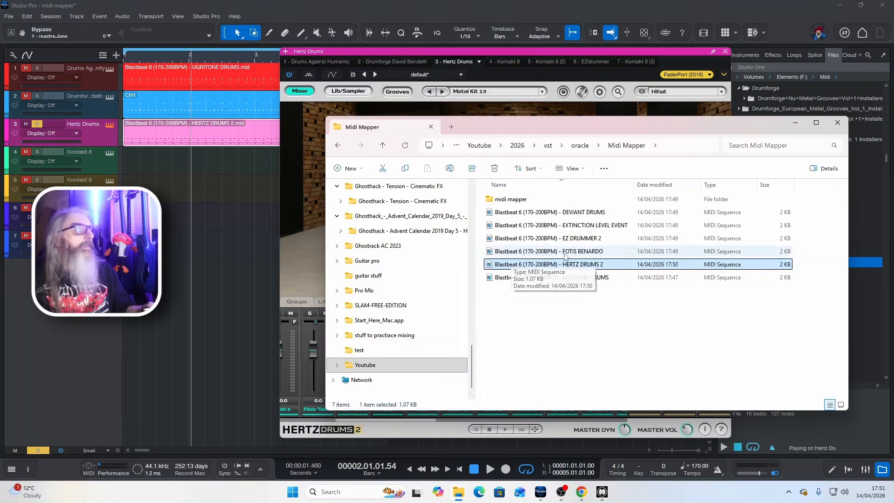
pyautogui.click(568, 229)
pyautogui.moveTo(592, 230); pyautogui.dragTo(132, 160)
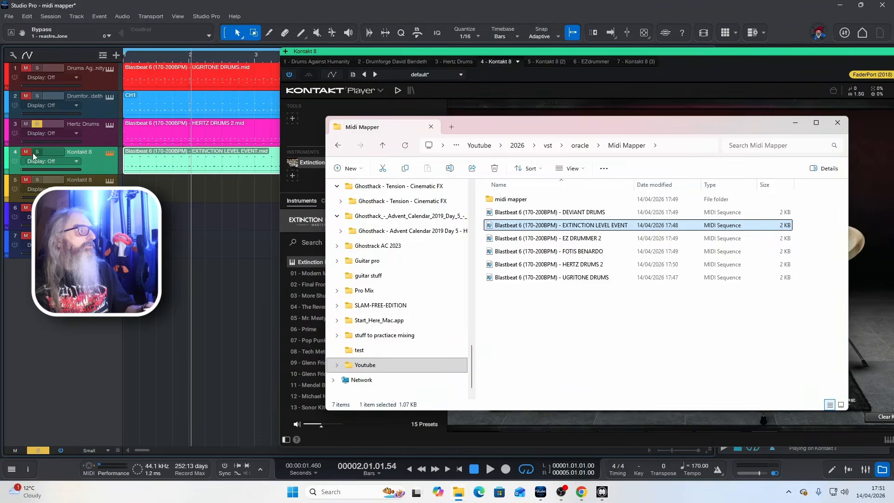
pyautogui.click(33, 153)
pyautogui.click(35, 125)
pyautogui.press('space')
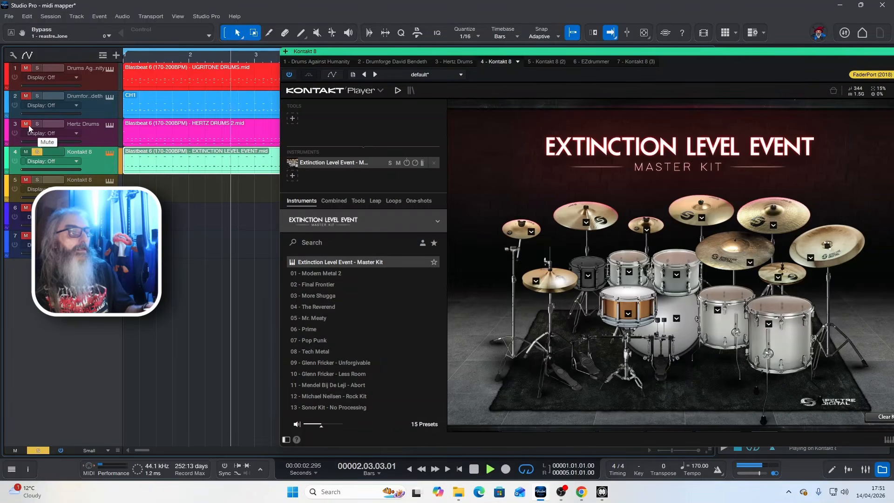
pyautogui.press('space')
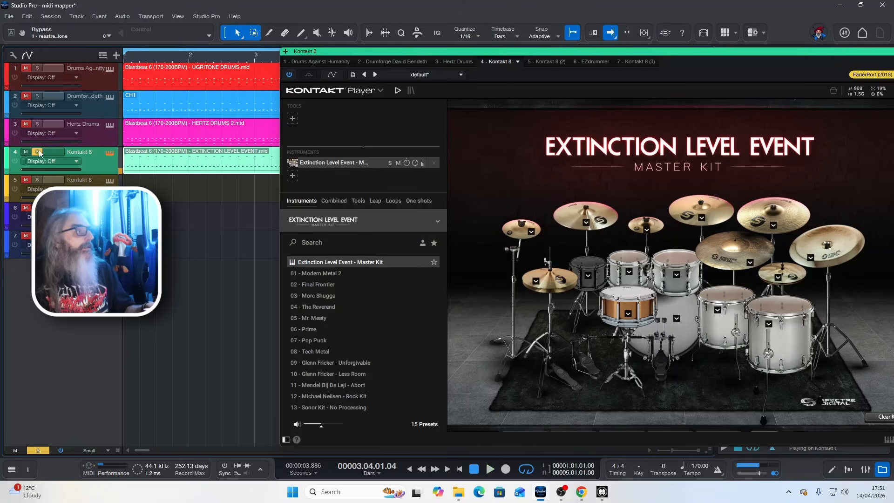
# - Solo only the second Kontakt 8 track, place the converted DEVIANT DRUMS MIDI file at its start, and audition it
pyautogui.click(38, 180)
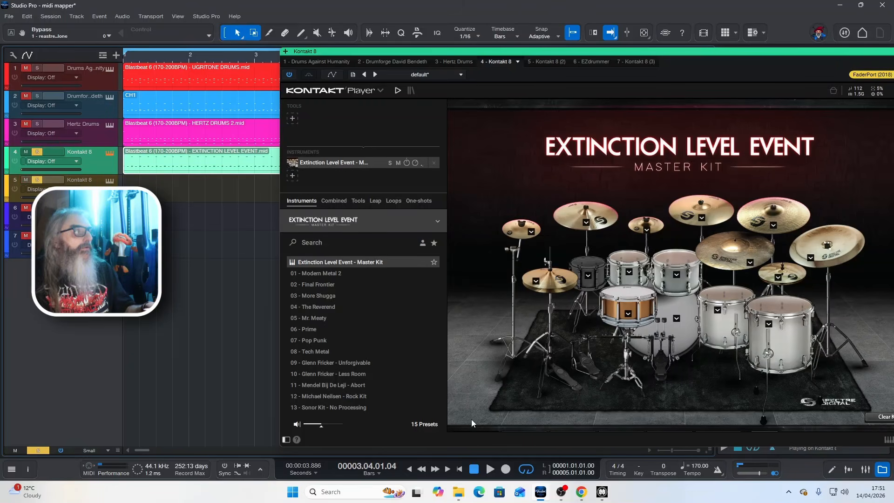
pyautogui.click(36, 153)
pyautogui.click(459, 492)
pyautogui.moveTo(571, 212); pyautogui.dragTo(140, 187)
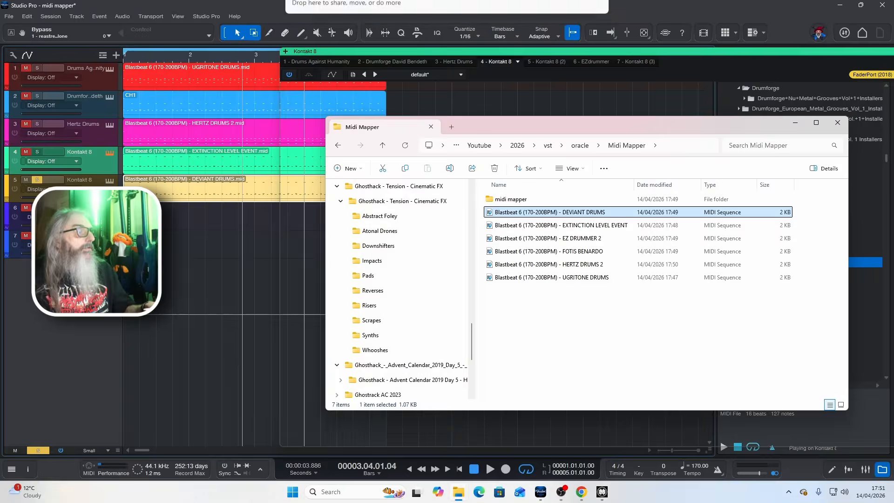
pyautogui.click(421, 111)
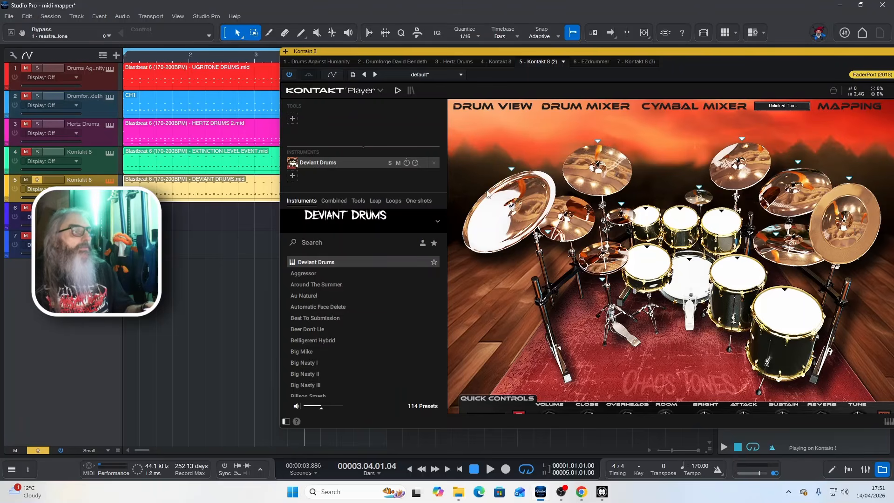
pyautogui.click(519, 205)
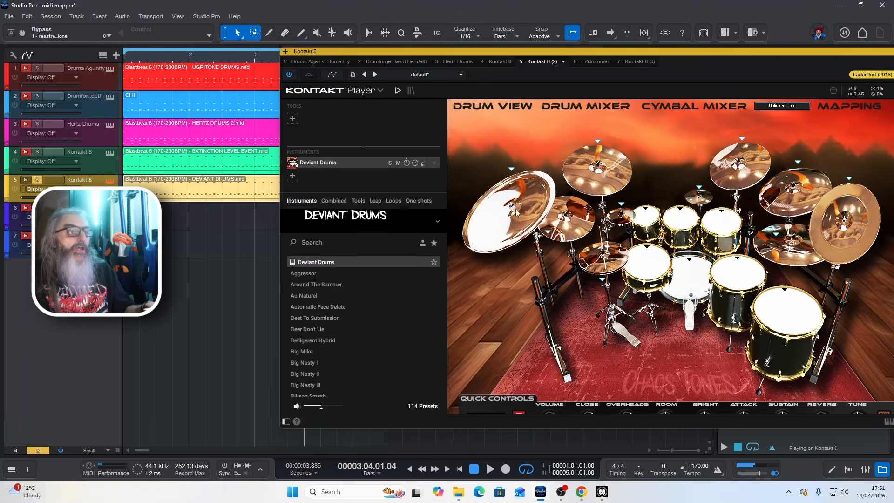
pyautogui.press('space')
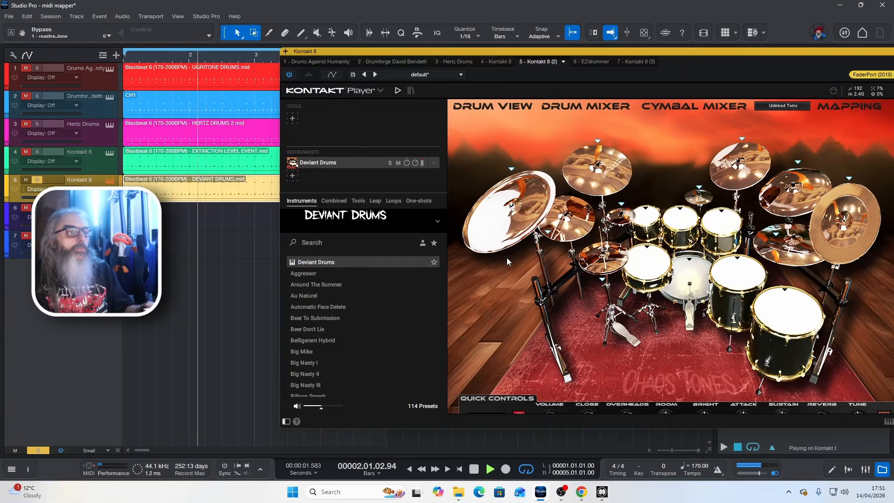
pyautogui.press('space')
# - Place the converted EZ DRUMMER 2 MIDI file at the start of the EZdrummer track and audition that track soloed
pyautogui.moveTo(454, 498)
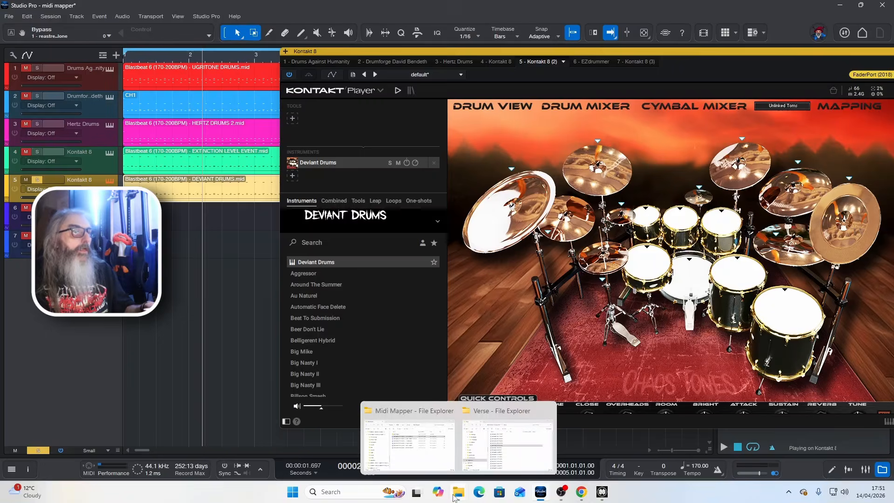
pyautogui.click(409, 444)
pyautogui.moveTo(547, 238); pyautogui.dragTo(132, 210)
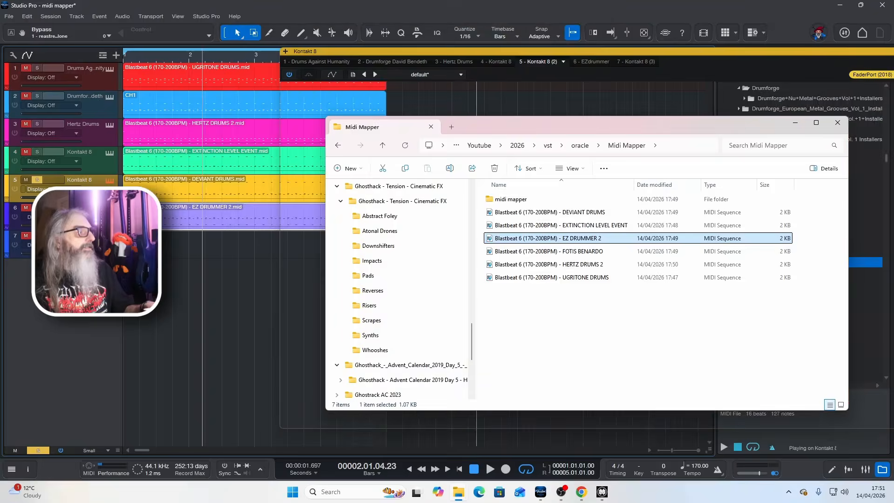
pyautogui.click(37, 208)
pyautogui.click(37, 180)
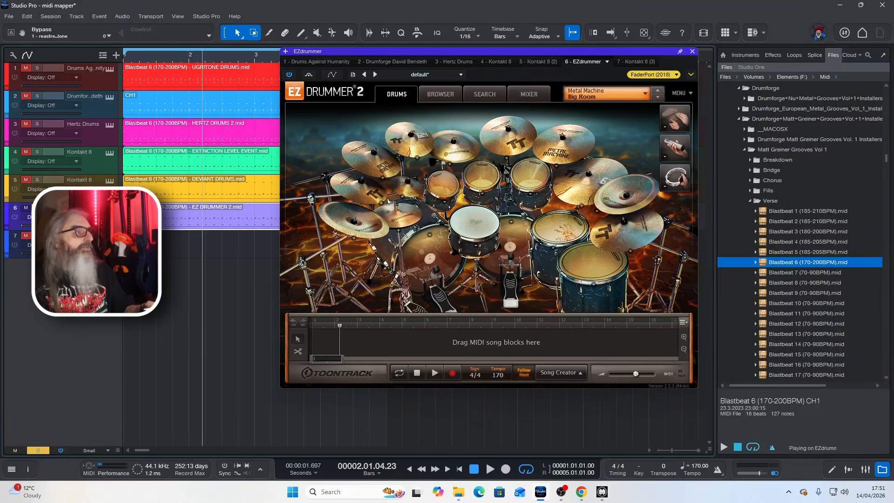
pyautogui.press('space')
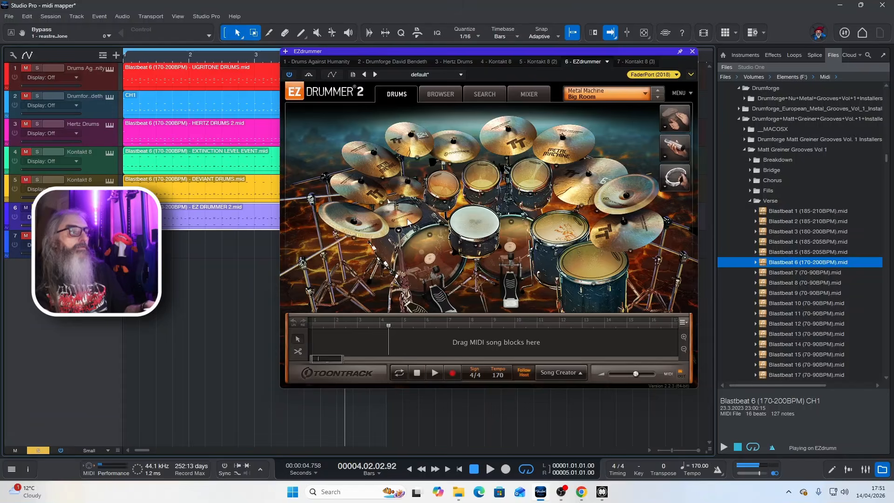
pyautogui.press('space')
pyautogui.click(381, 165)
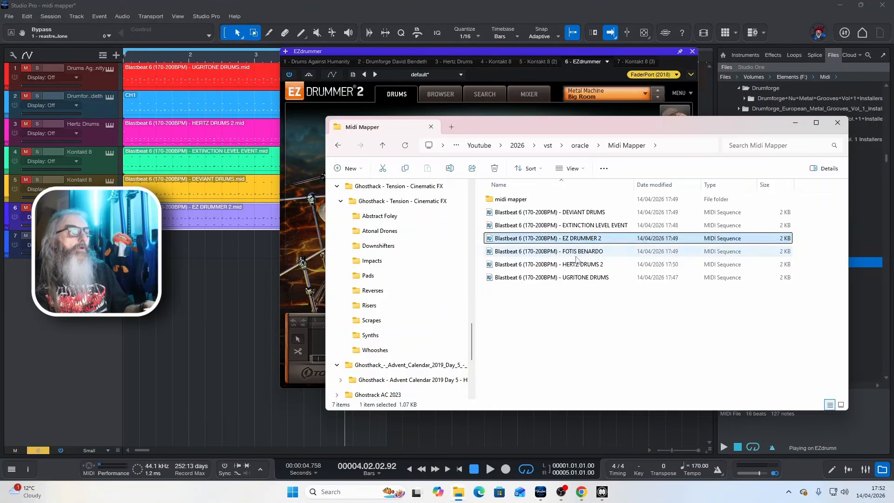
# - Place the converted FOTIS BENARDO MIDI file on the third Kontakt 8 track, show its instrument, and audition the clip
pyautogui.moveTo(575, 250); pyautogui.dragTo(176, 274)
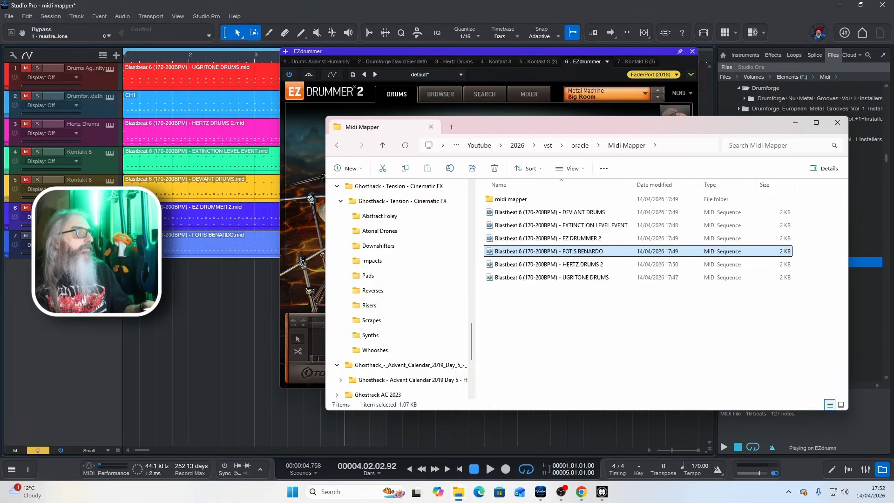
pyautogui.click(635, 62)
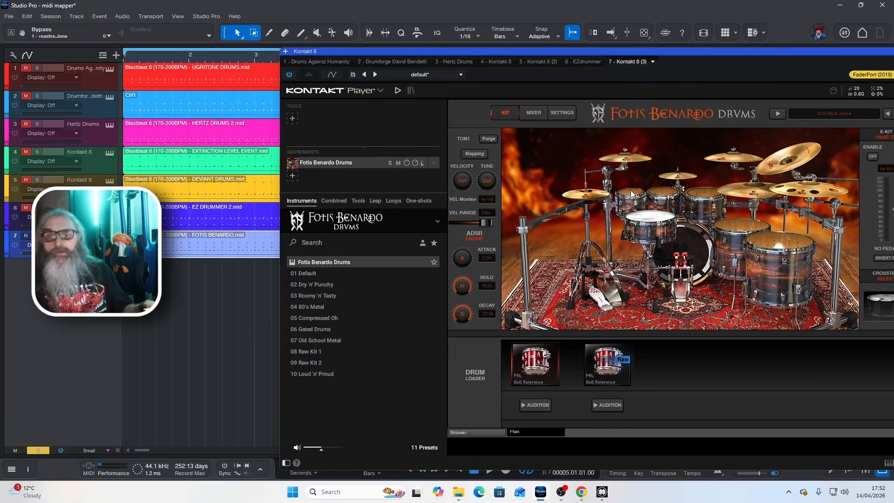
pyautogui.press('space')
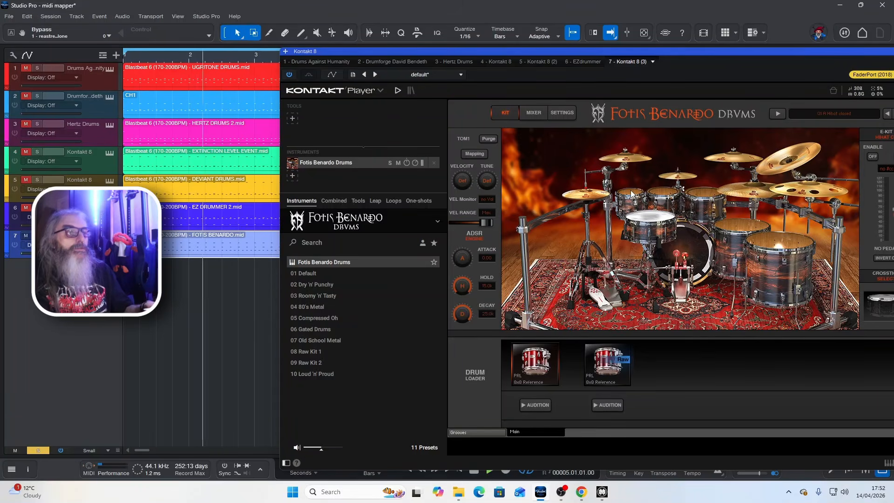
pyautogui.press('space')
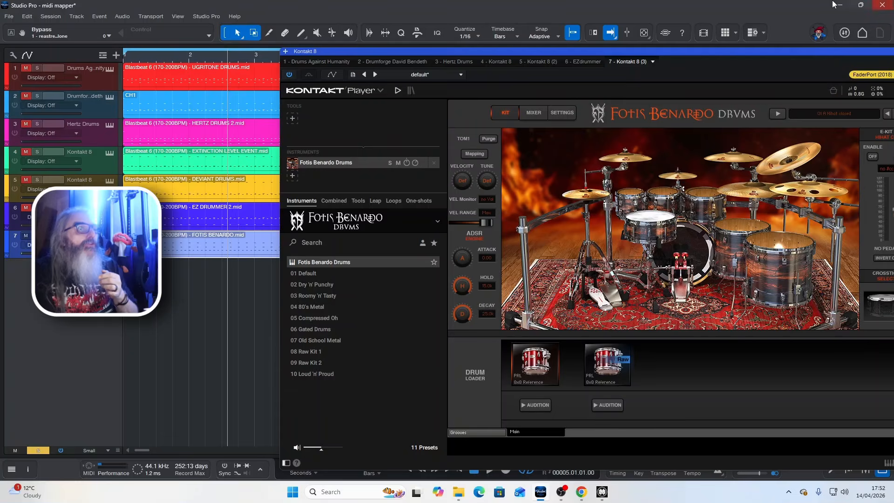
# - Switch to DrumMIDI Mapper and bulk import all MIDI files from the Matt Greiner Grooves Vol 1 Verse folder
pyautogui.moveTo(798, 52); pyautogui.dragTo(660, 35)
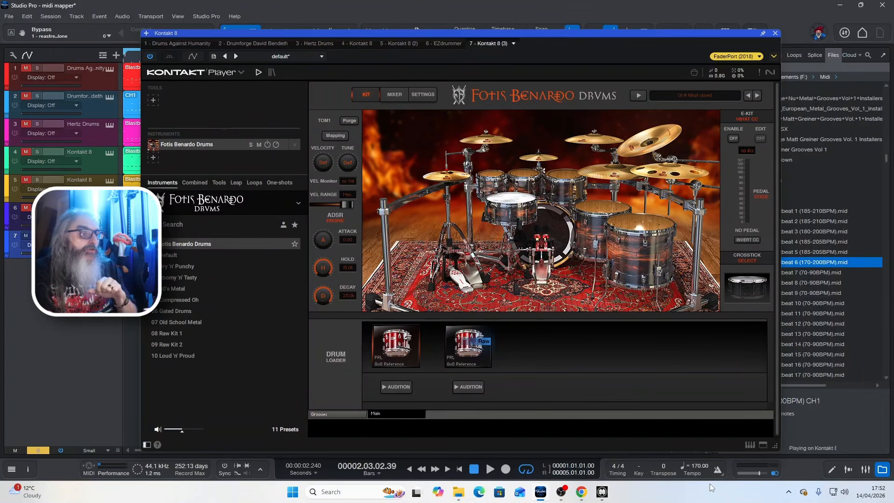
pyautogui.click(602, 491)
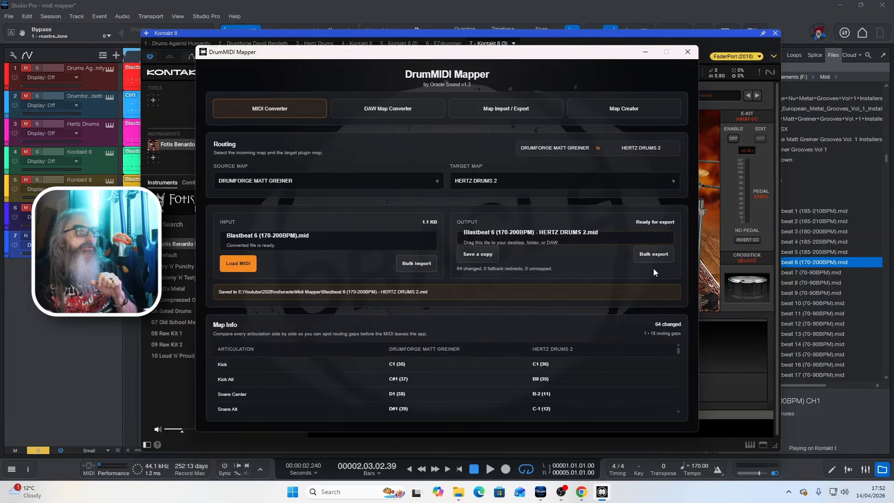
pyautogui.click(418, 263)
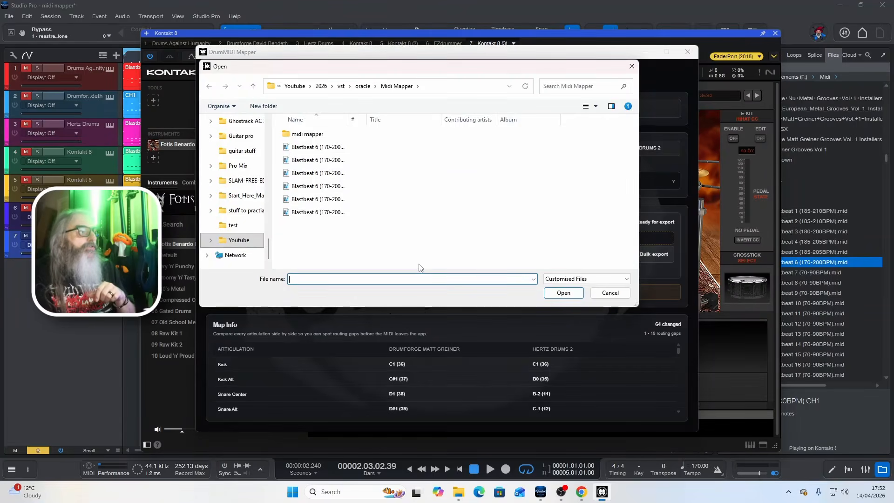
pyautogui.scroll(5, 239, 177)
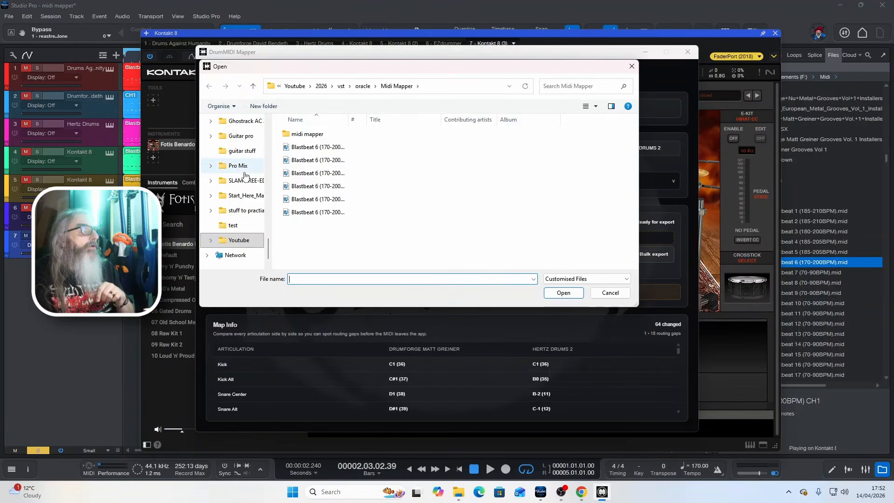
pyautogui.scroll(5, 238, 180)
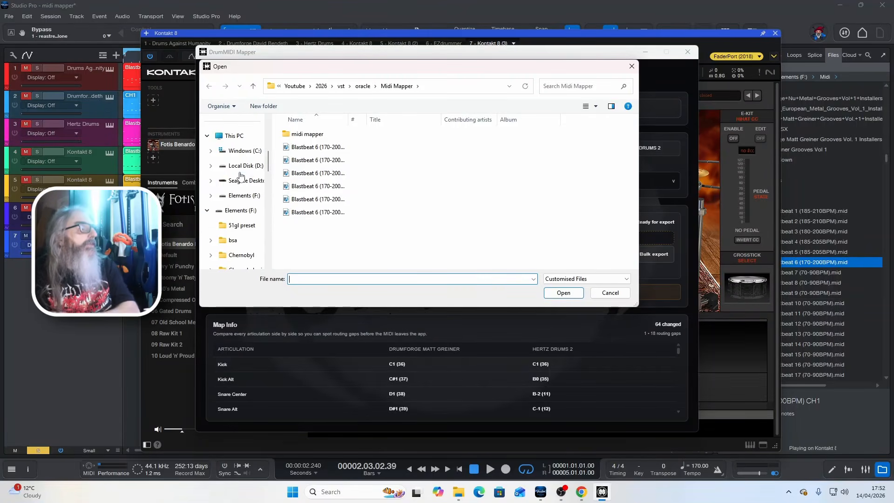
pyautogui.scroll(-10, 234, 186)
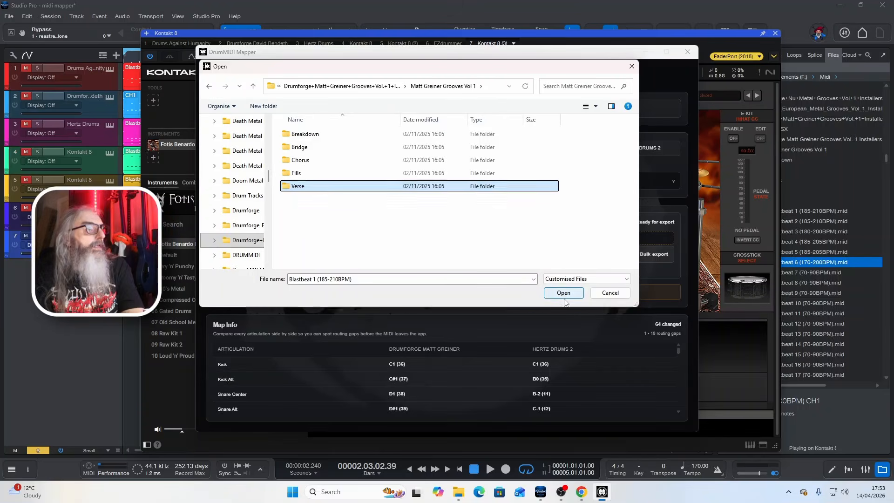
pyautogui.click(563, 292)
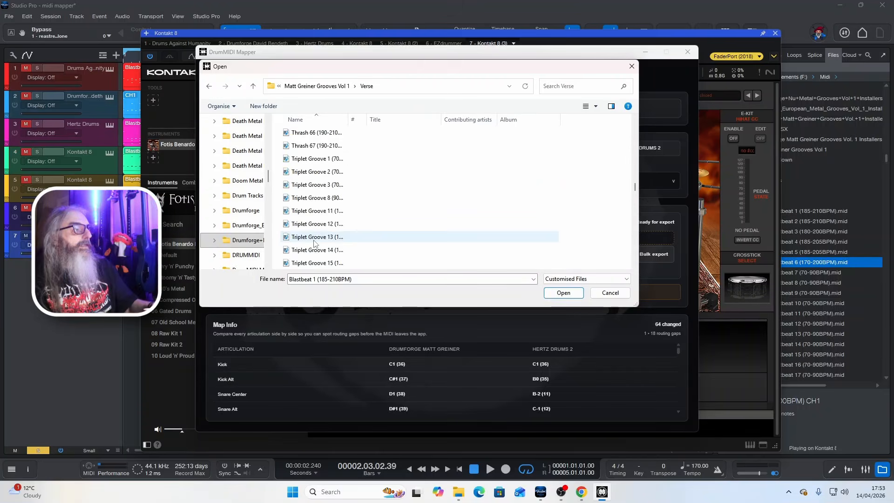
pyautogui.scroll(-1, 330, 233)
pyautogui.hotkey('ctrl', 'a')
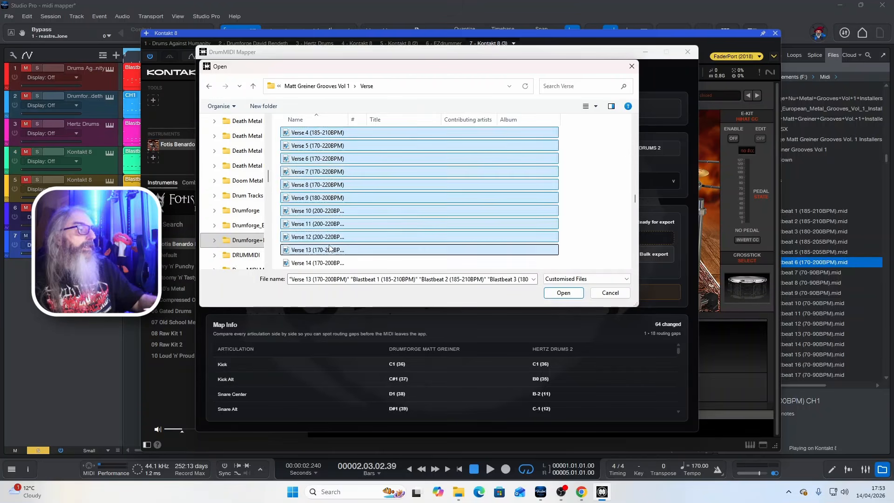
pyautogui.press('Return')
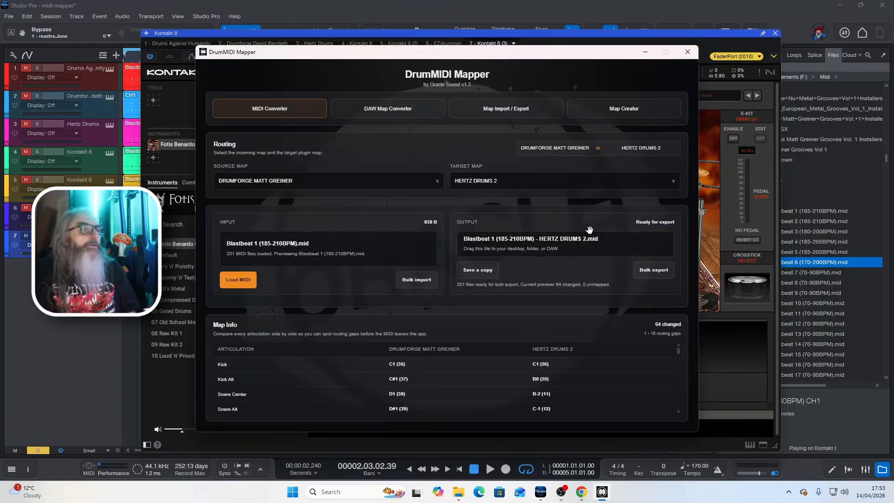
# - Bulk export the files converted to HERTZ DRUMS 2 into the Youtube 2026 vst oracle Midi Mapper folder
pyautogui.click(651, 274)
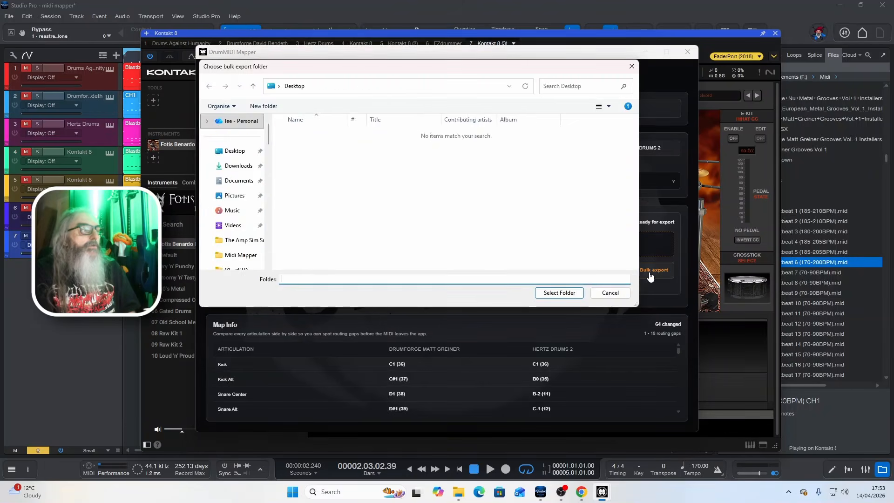
pyautogui.click(303, 177)
pyautogui.doubleClick(304, 177)
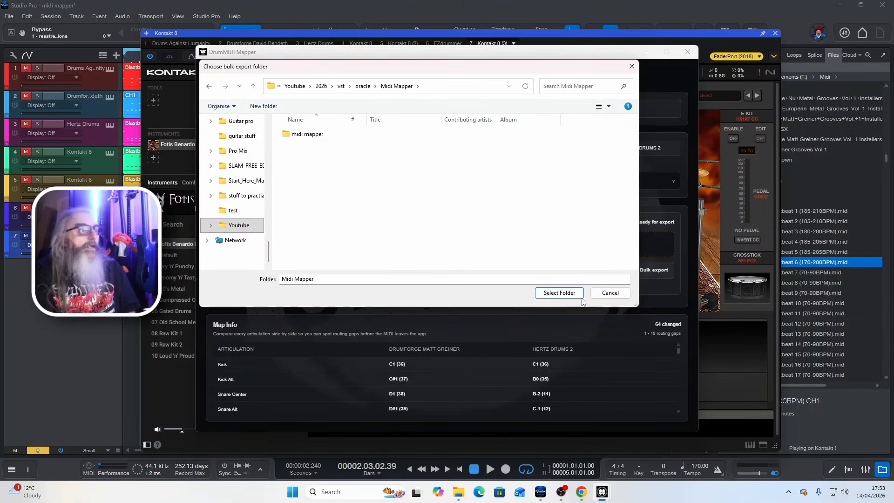
pyautogui.click(560, 292)
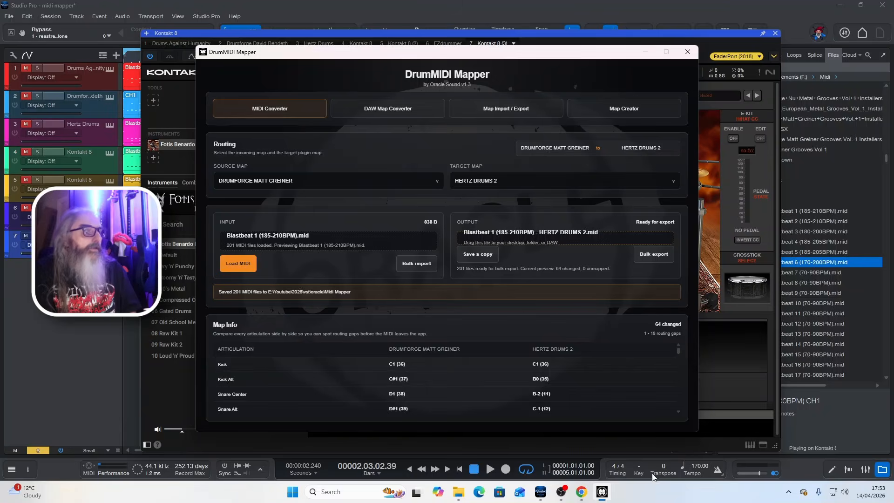
# - Place Blastbeat 43 (130-150BPM) - HERTZ DRUMS 2 from the Midi Mapper folder after the Hertz Drums track's existing clip, and select the existing clip
pyautogui.moveTo(459, 492)
pyautogui.click(440, 440)
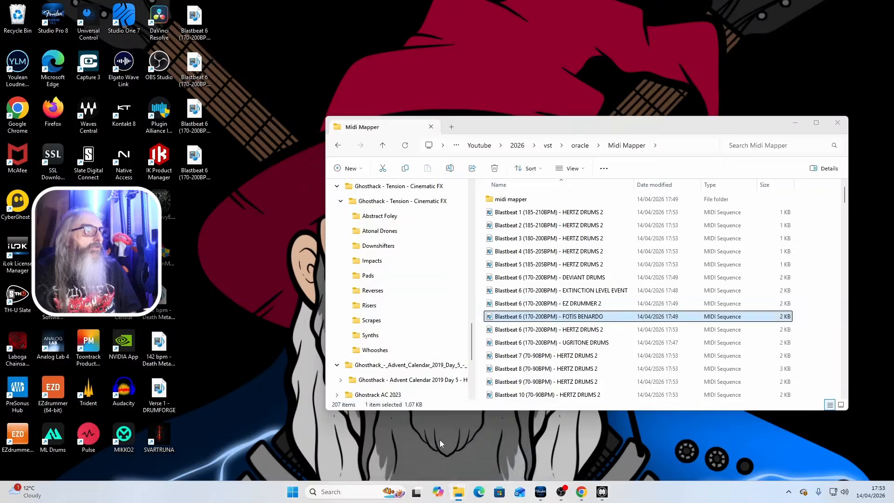
pyautogui.scroll(-3, 597, 331)
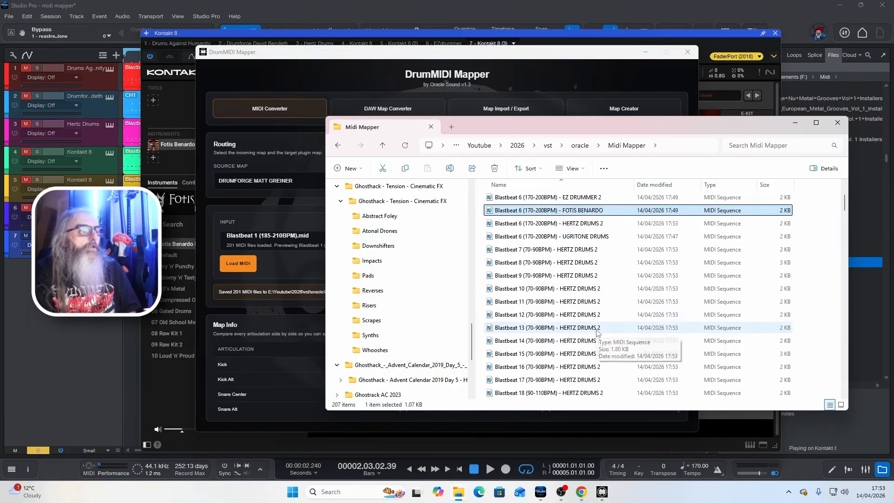
pyautogui.scroll(-10, 597, 331)
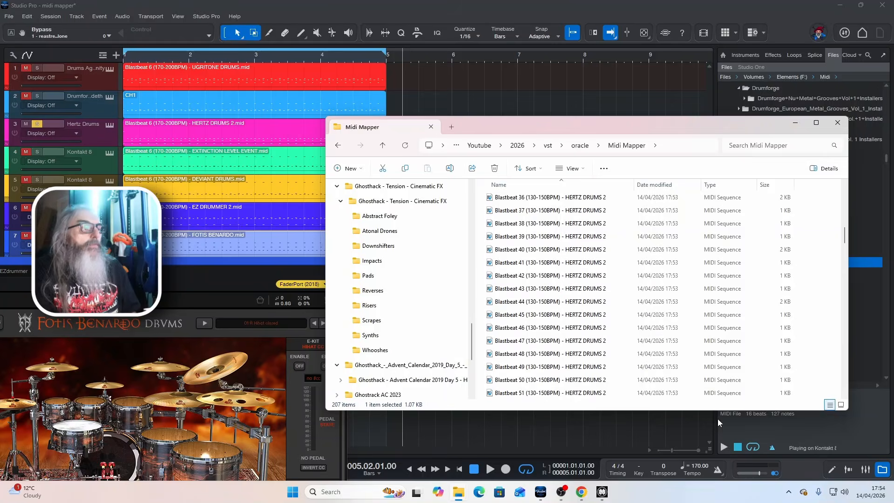
pyautogui.click(576, 294)
pyautogui.moveTo(577, 294); pyautogui.dragTo(422, 130)
pyautogui.click(314, 133)
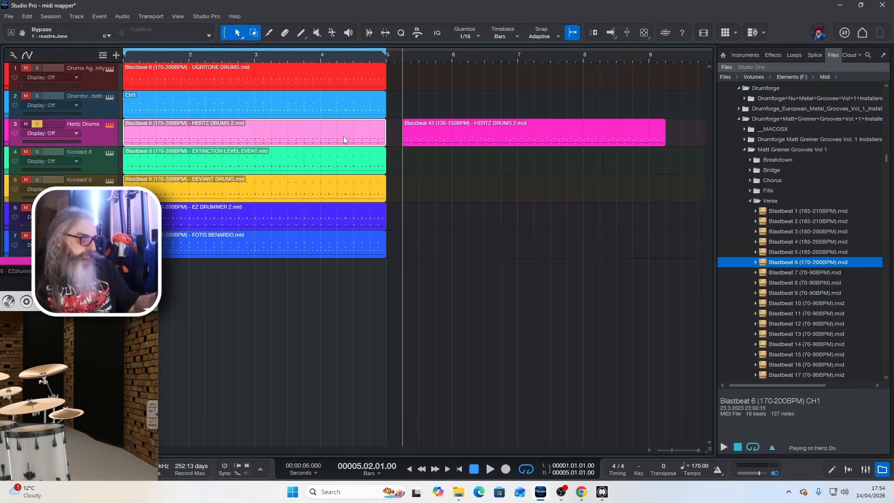
# - Move the Blastbeat 43 (130-150BPM) - HERTZ DRUMS 2 clip to the start of the Hertz Drums track, replacing the existing clip, and audition it
pyautogui.hotkey('ctrl', 'space')
pyautogui.press(',')
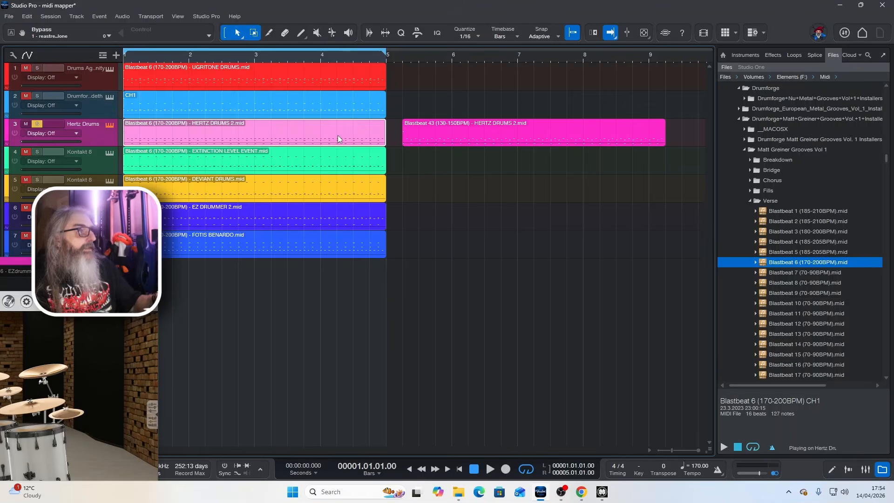
pyautogui.moveTo(459, 132); pyautogui.dragTo(179, 130)
pyautogui.press('space')
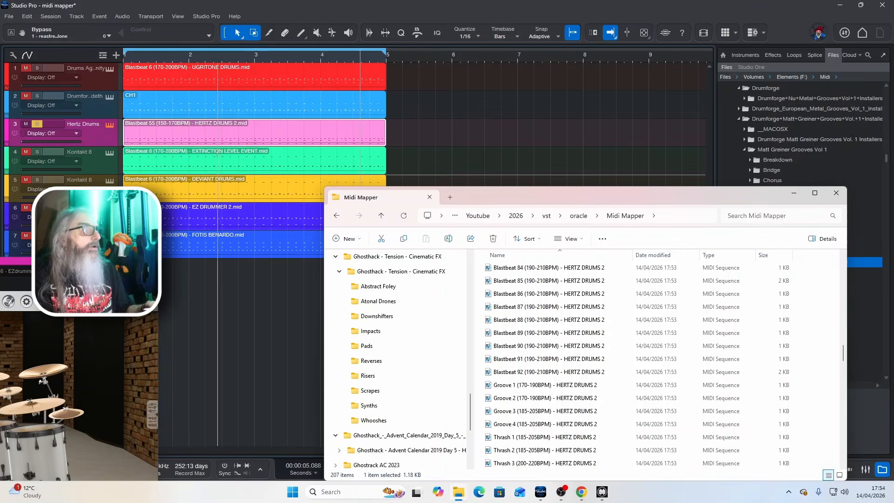
pyautogui.click(229, 146)
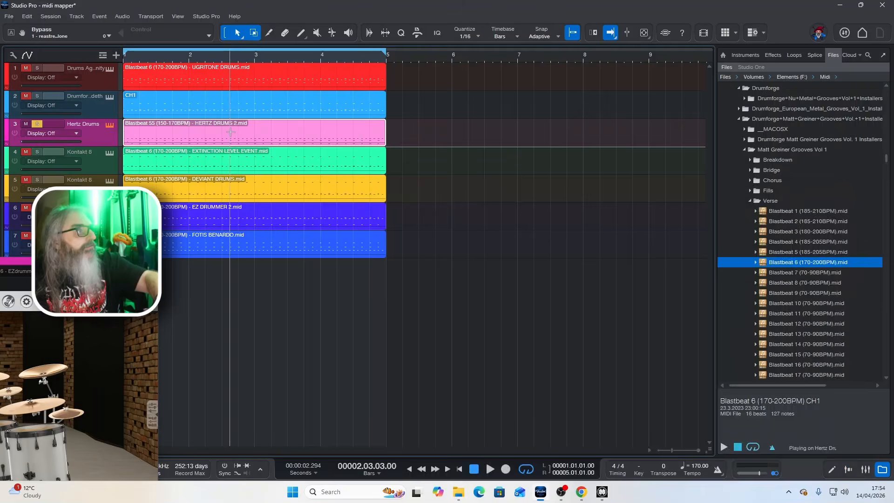
# - Replace the Hertz Drums track's clip with Thrash 1 (185-205BPM) - HERTZ DRUMS 2 from the Midi Mapper folder, starting at bar 1
pyautogui.click(244, 138)
pyautogui.press('Delete')
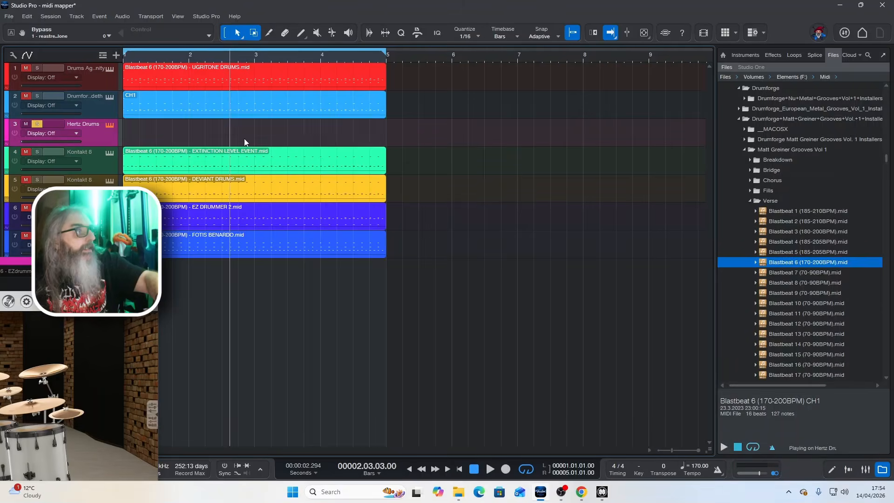
pyautogui.click(459, 492)
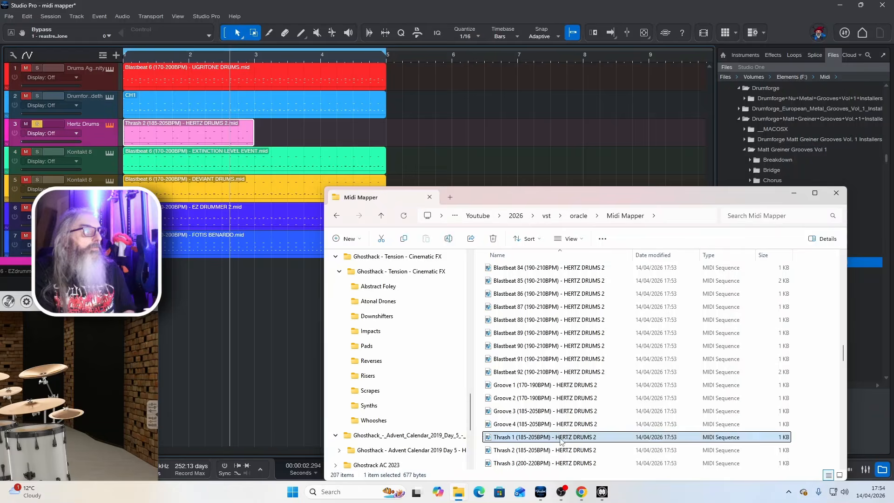
pyautogui.moveTo(540, 436); pyautogui.dragTo(269, 125)
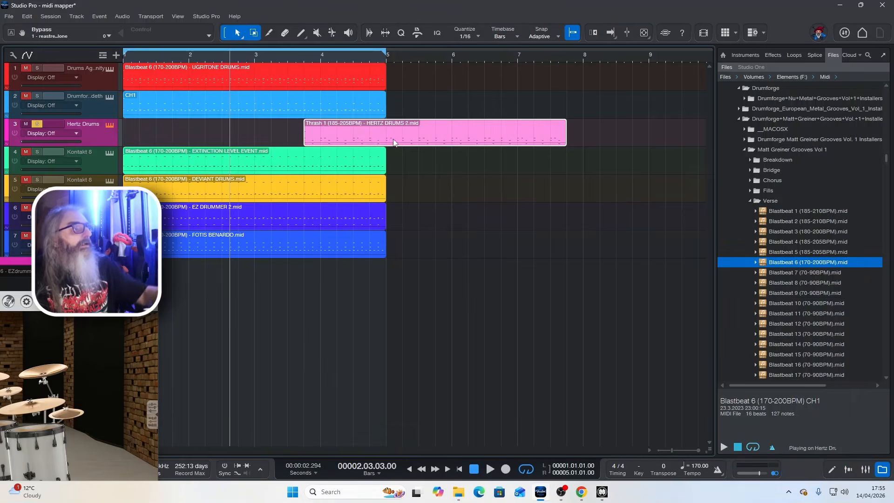
pyautogui.moveTo(394, 142); pyautogui.dragTo(186, 130)
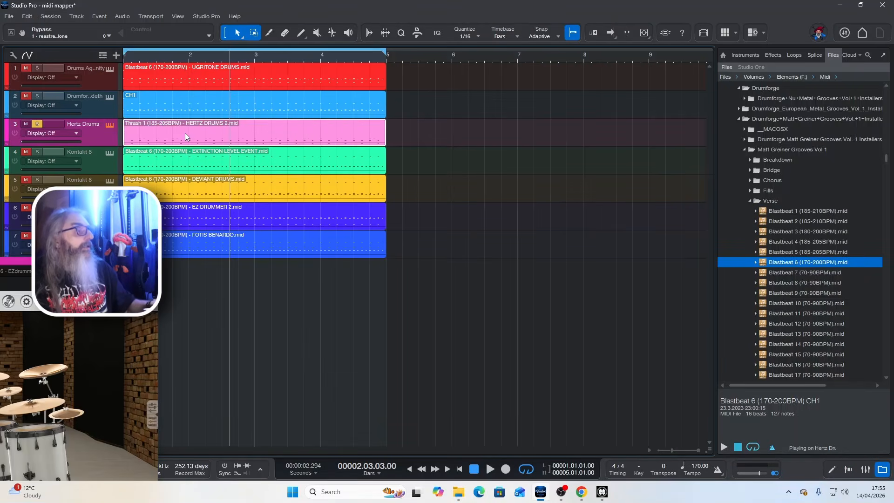
# - Audition the Thrash 1 clip and move the Hertz Drums instrument window into view over the arrangement
pyautogui.press('space')
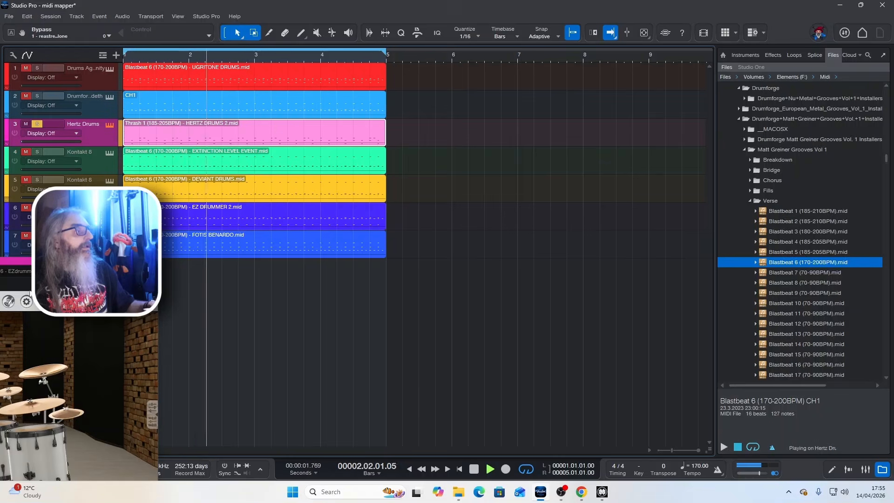
pyautogui.moveTo(72, 265); pyautogui.dragTo(725, 144)
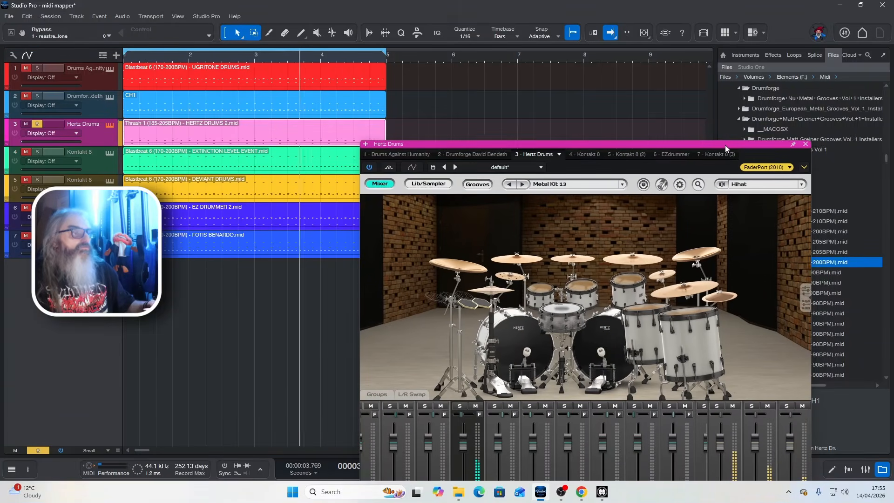